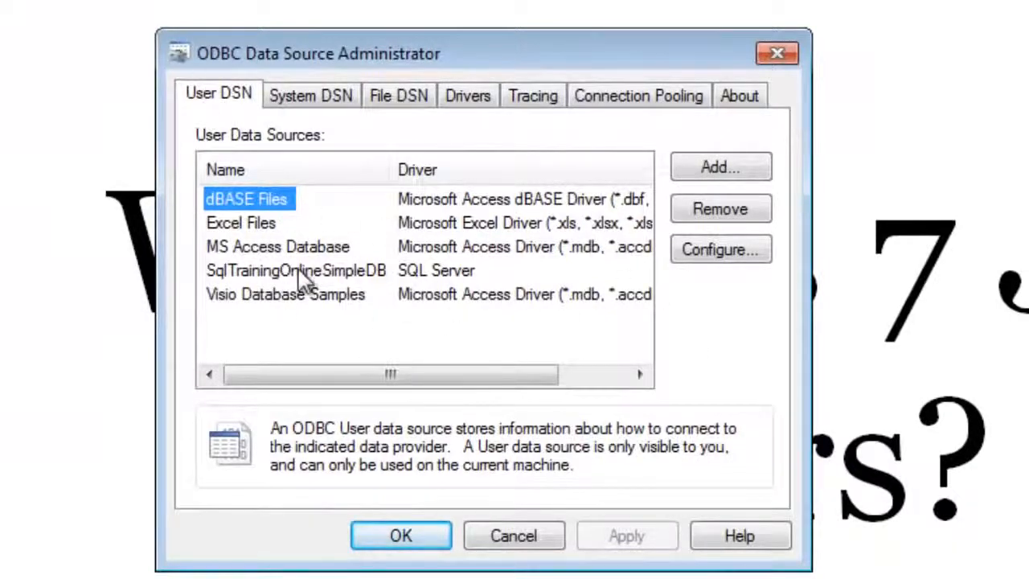
Check which drivers are offered for a new user data source, and close the ODBC administrator without adding one.
click(720, 172)
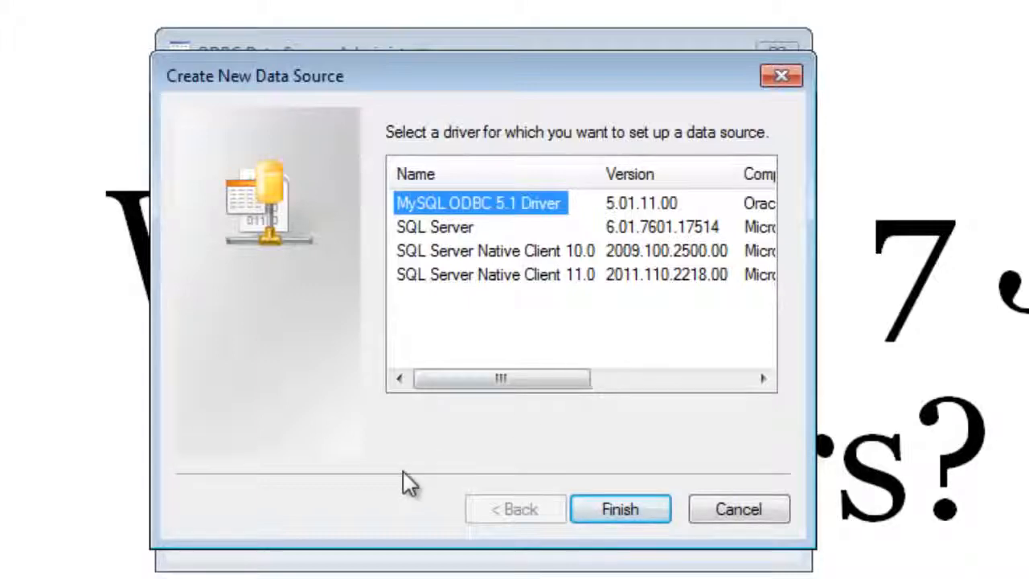
drag(425, 77, 425, 215)
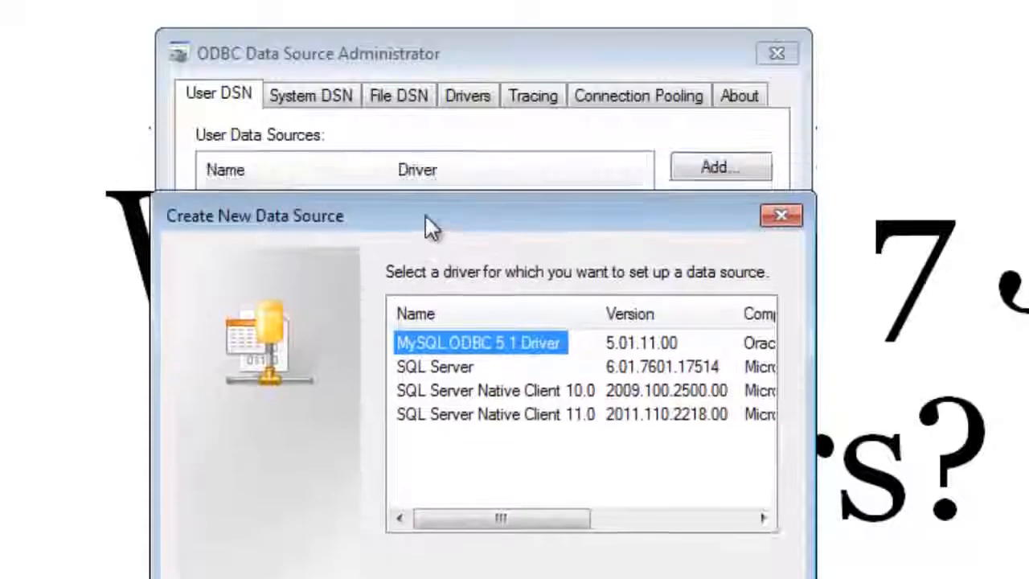
key(Escape)
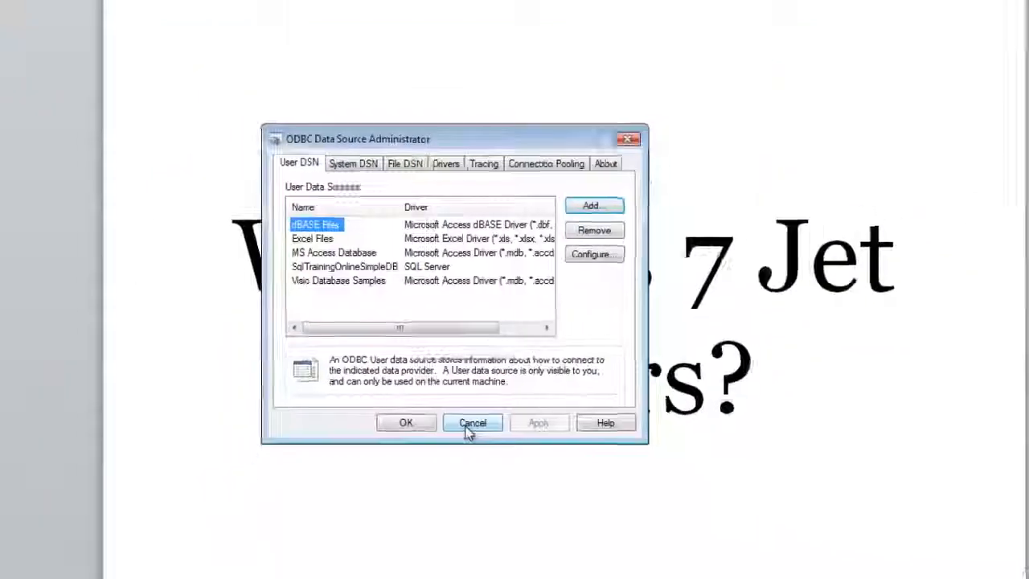
click(506, 536)
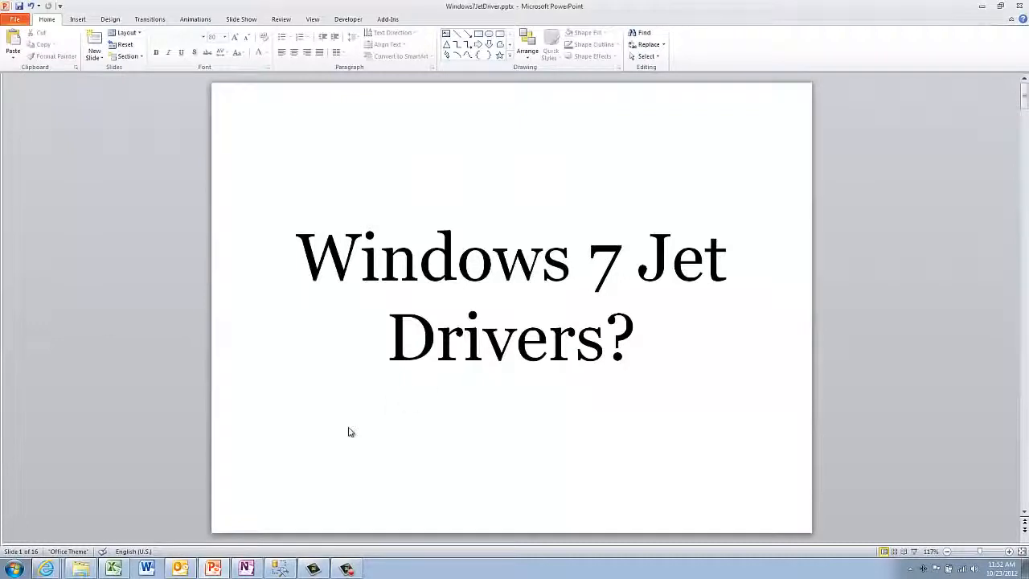
Open a new Windows Explorer window and browse to the C:\Windows\SysWOW64 folder.
click(81, 568)
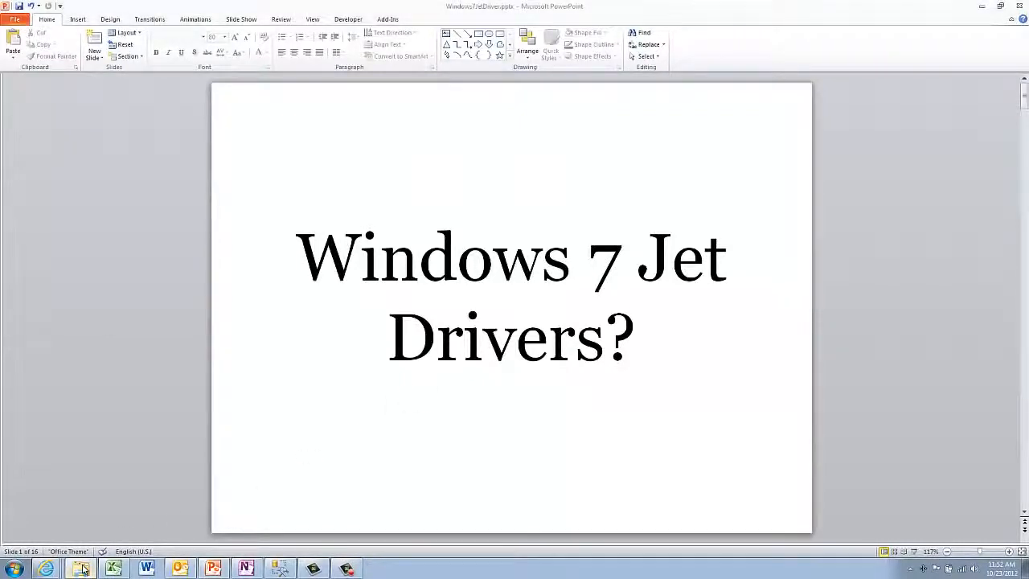
right_click(83, 569)
click(83, 525)
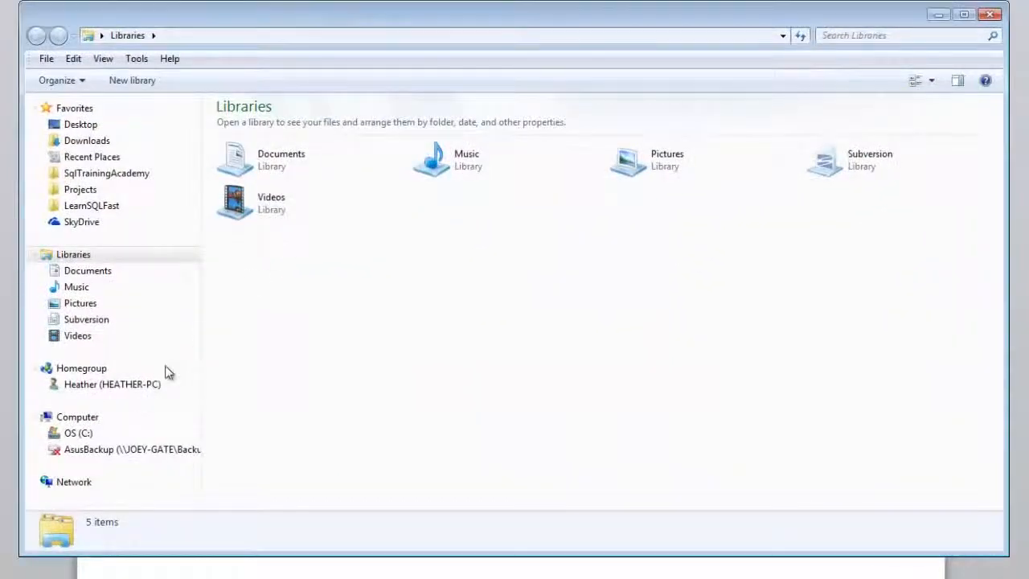
click(78, 432)
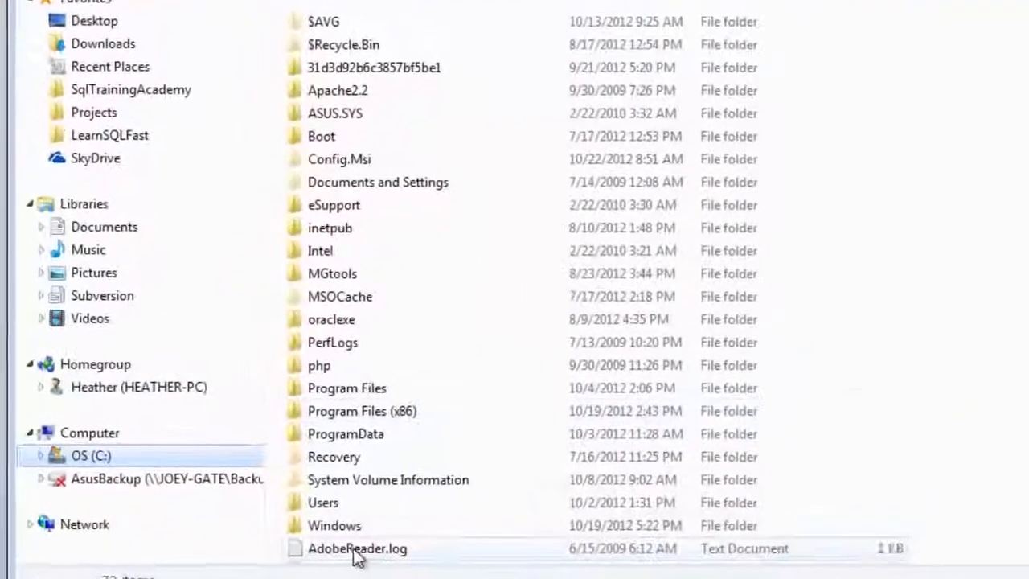
click(265, 483)
double_click(378, 529)
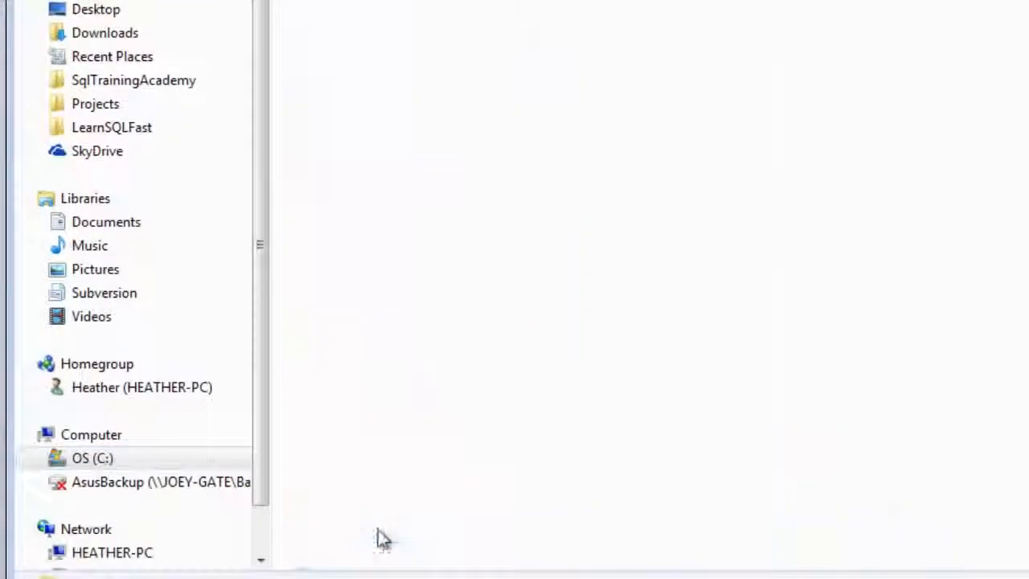
scroll(423, 418, down, 7)
scroll(426, 424, down, 9)
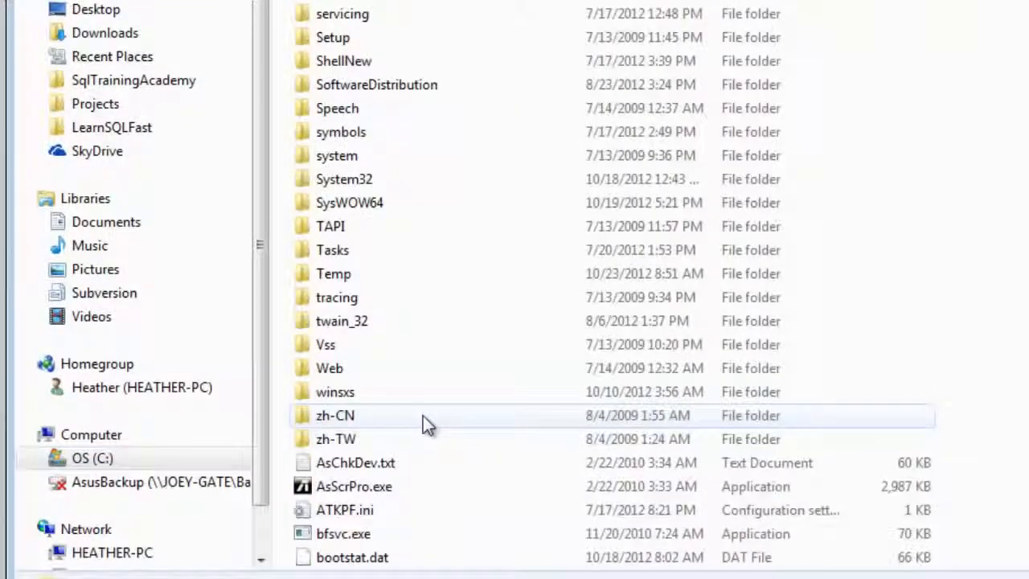
double_click(350, 205)
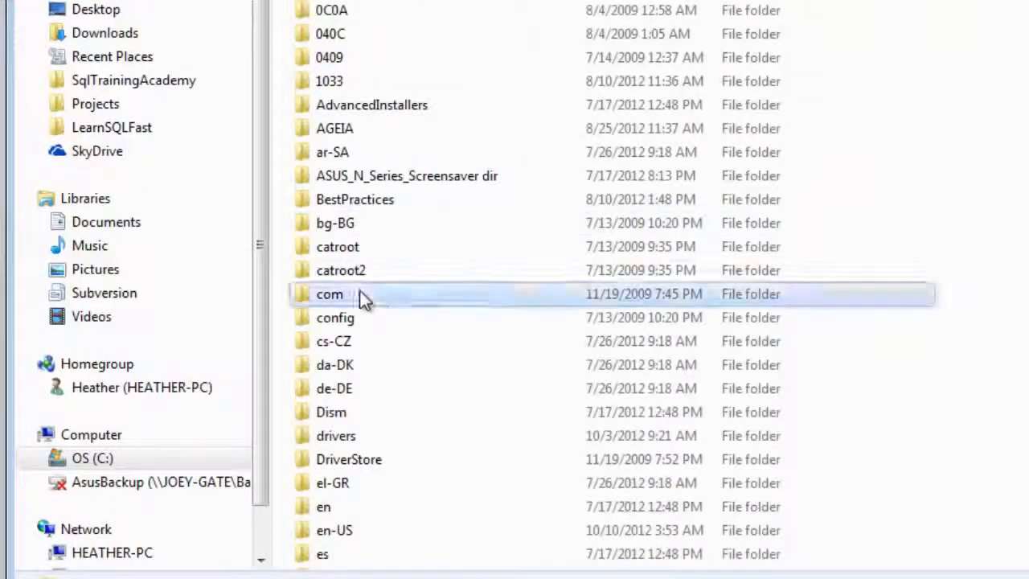
Locate odbcad32.exe in the SysWOW64 folder and run it to open the 32-bit ODBC Data Source Administrator.
click(359, 295)
key(o)
key(o)
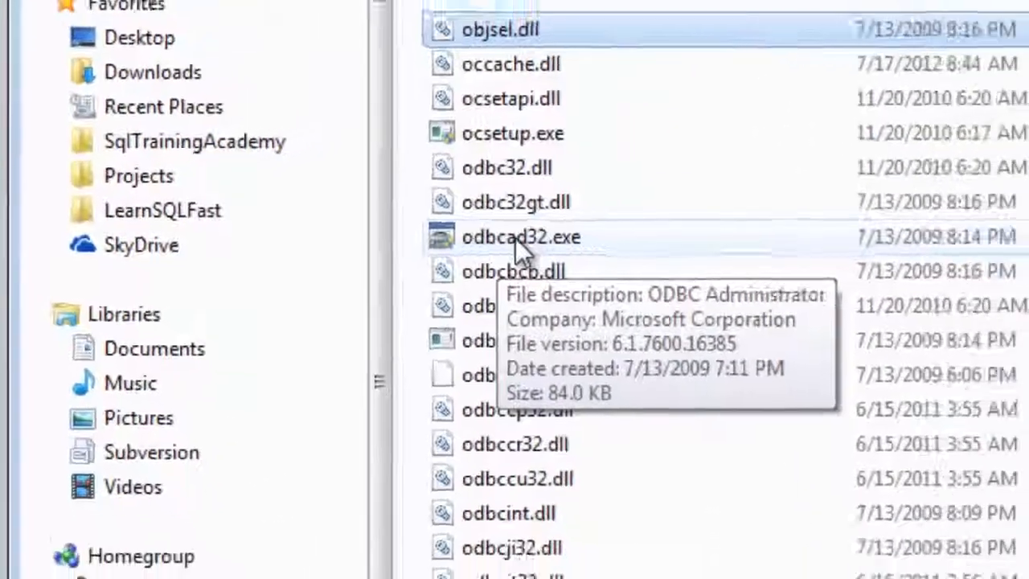
double_click(575, 238)
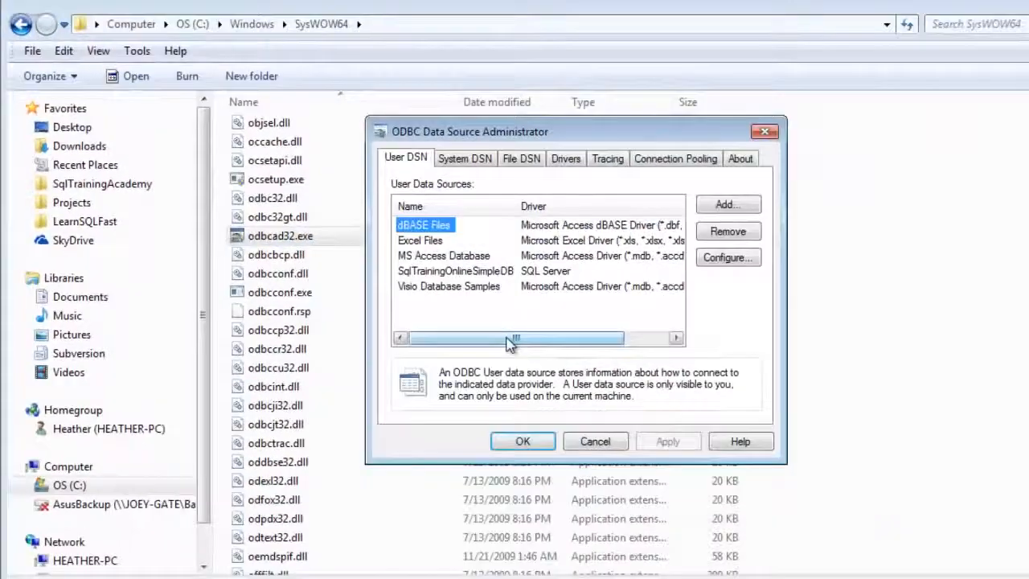
drag(531, 132, 381, 121)
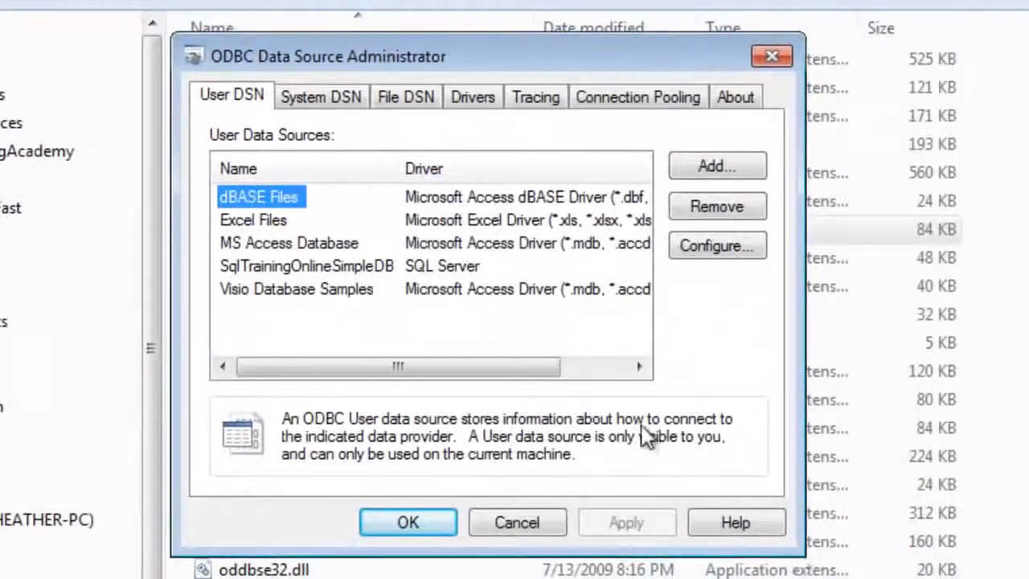
Examine the Microsoft Access drivers offered for a new user data source, including Microsoft Access Driver (*.mdb), and close the administrator without adding one.
click(704, 172)
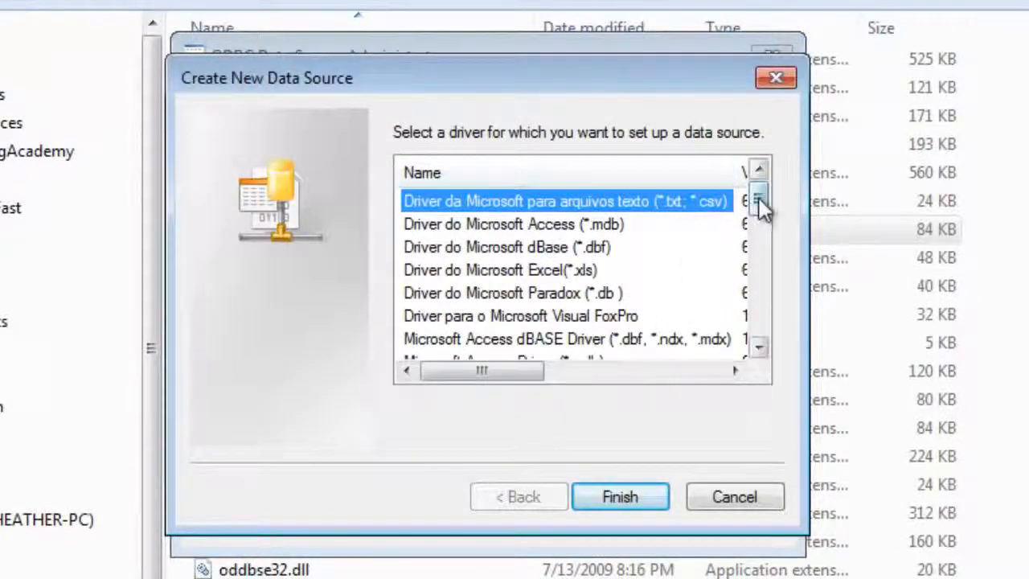
drag(759, 198, 755, 243)
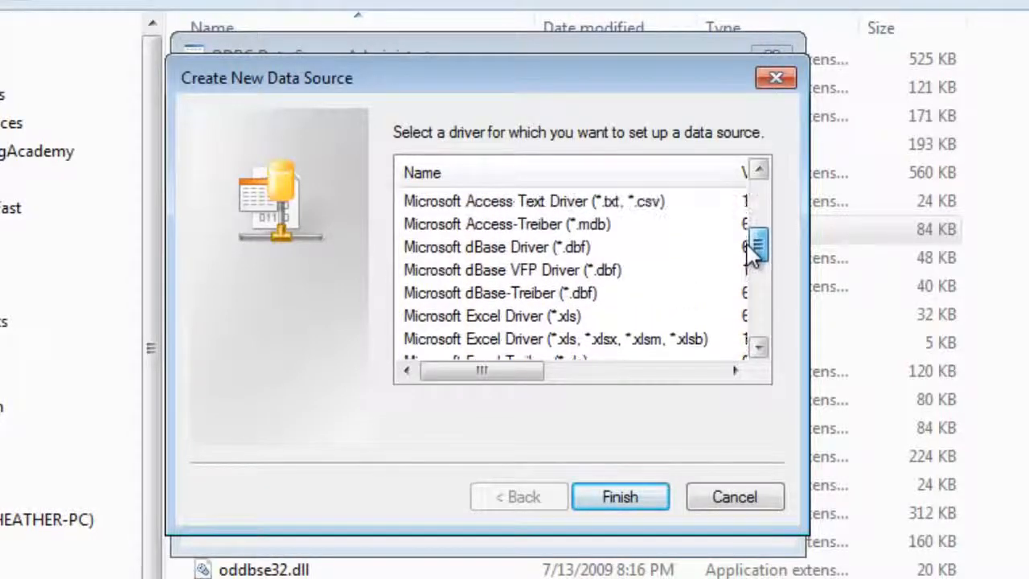
click(534, 316)
click(553, 227)
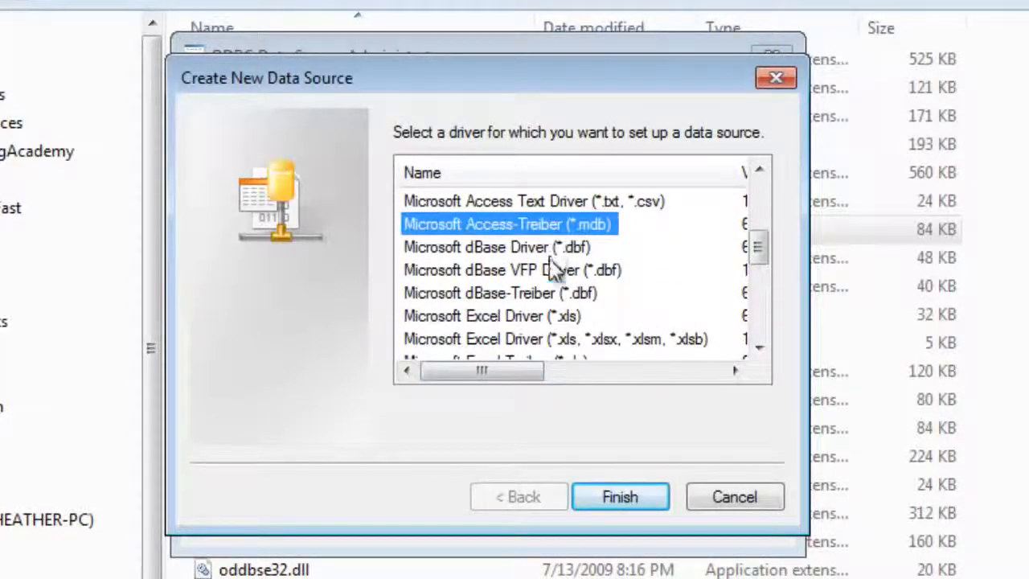
scroll(551, 269, up, 1)
click(553, 227)
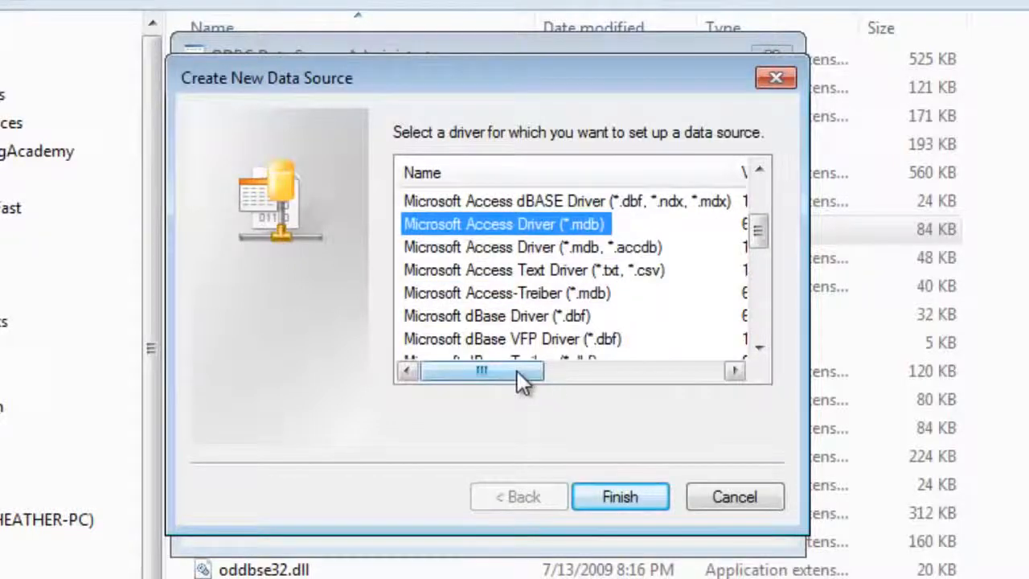
mouse_move(517, 370)
mouse_down()
mouse_move(660, 370)
mouse_move(513, 374)
mouse_up()
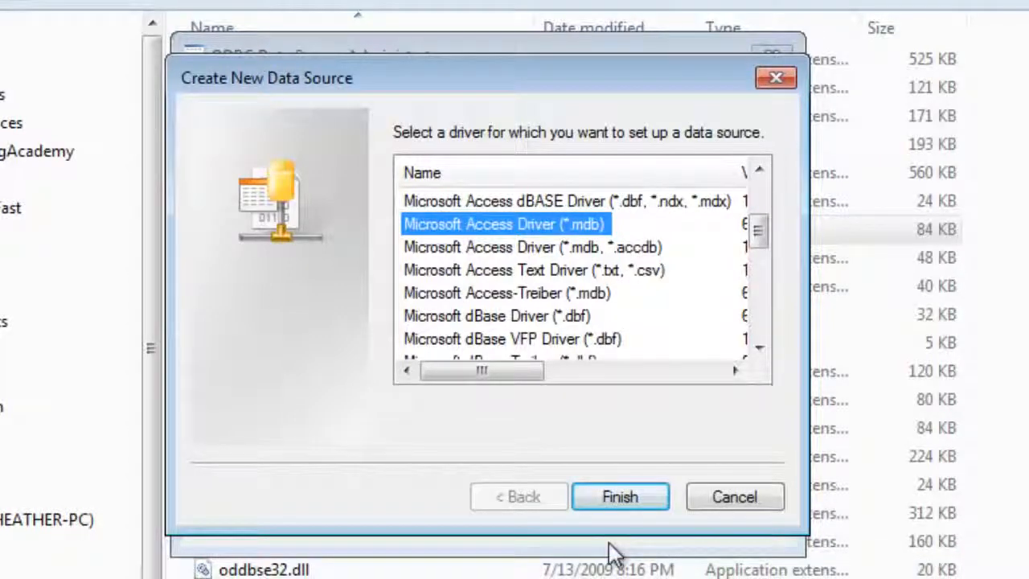
click(737, 496)
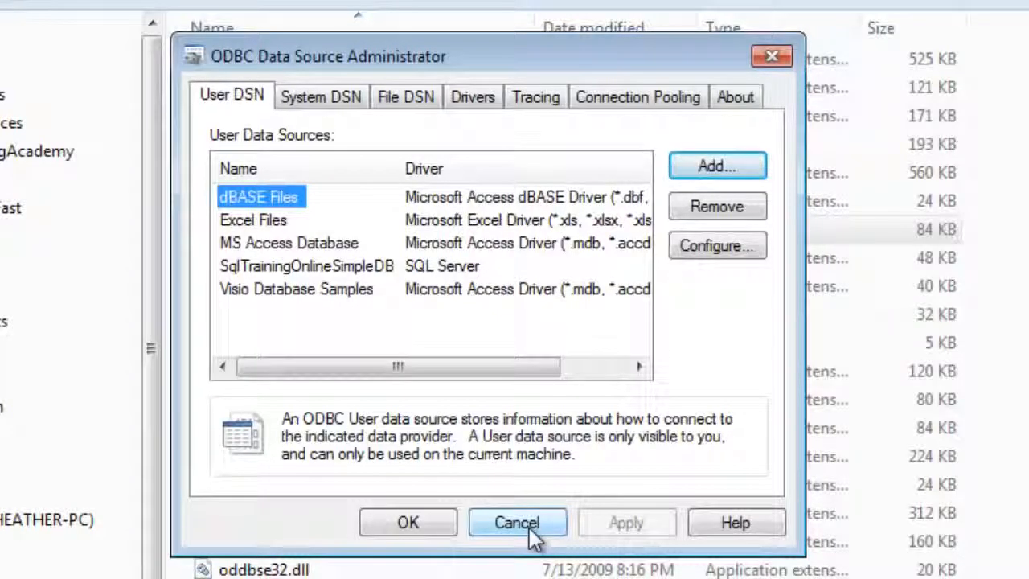
click(529, 527)
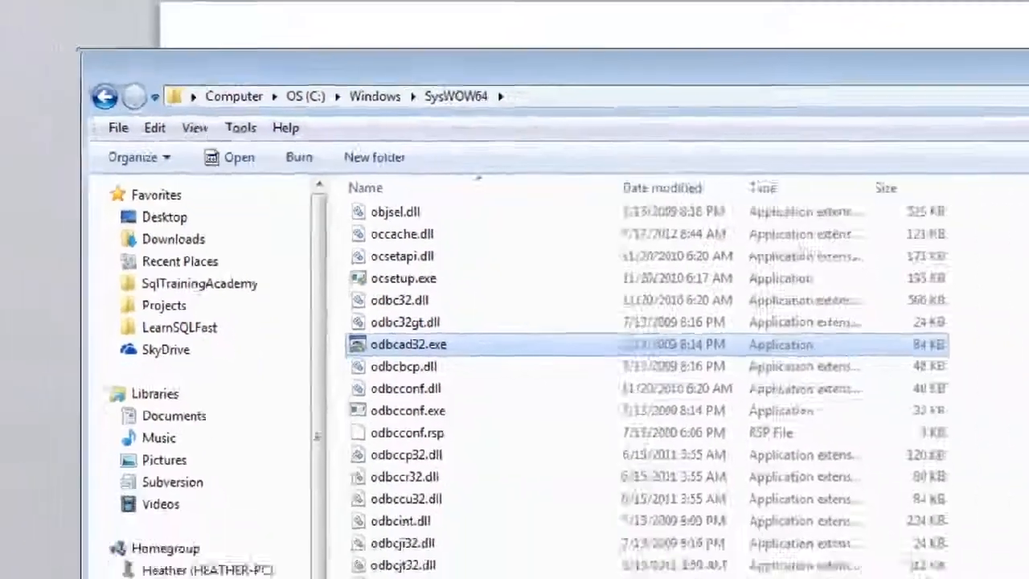
Open the Administrative Tools folder from the Start menu in its own Explorer window.
click(22, 565)
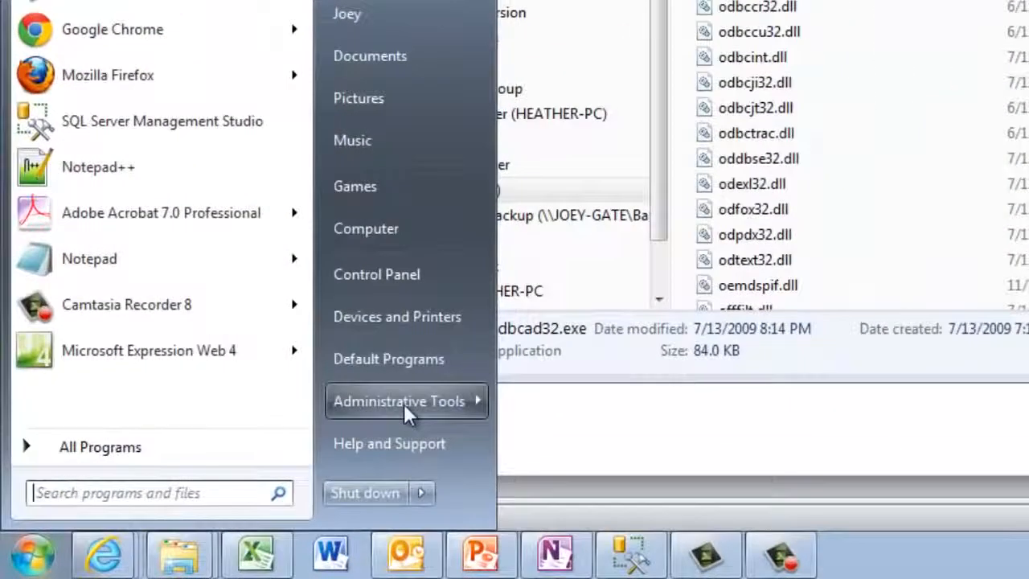
mouse_move(305, 447)
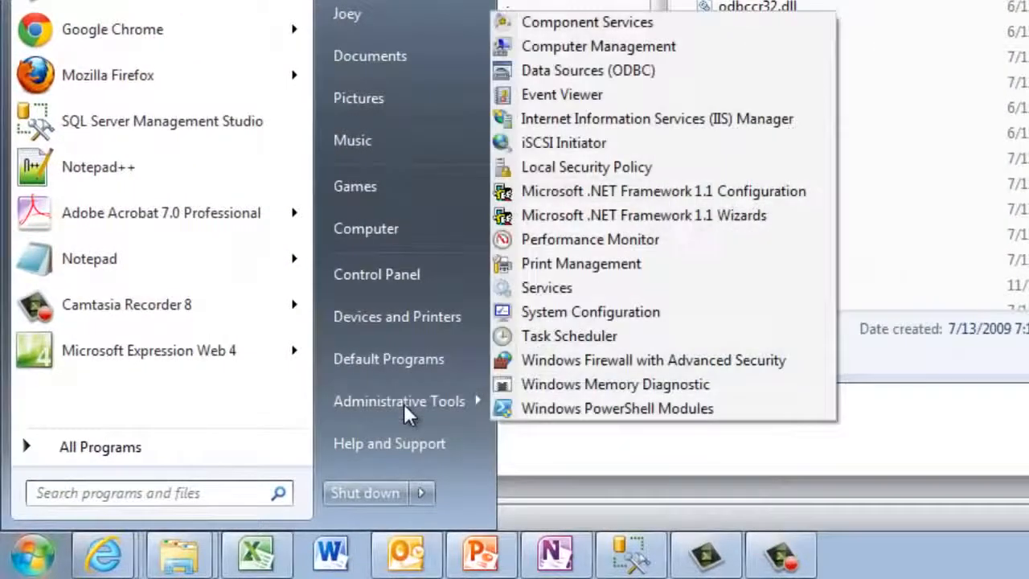
right_click(404, 403)
click(460, 289)
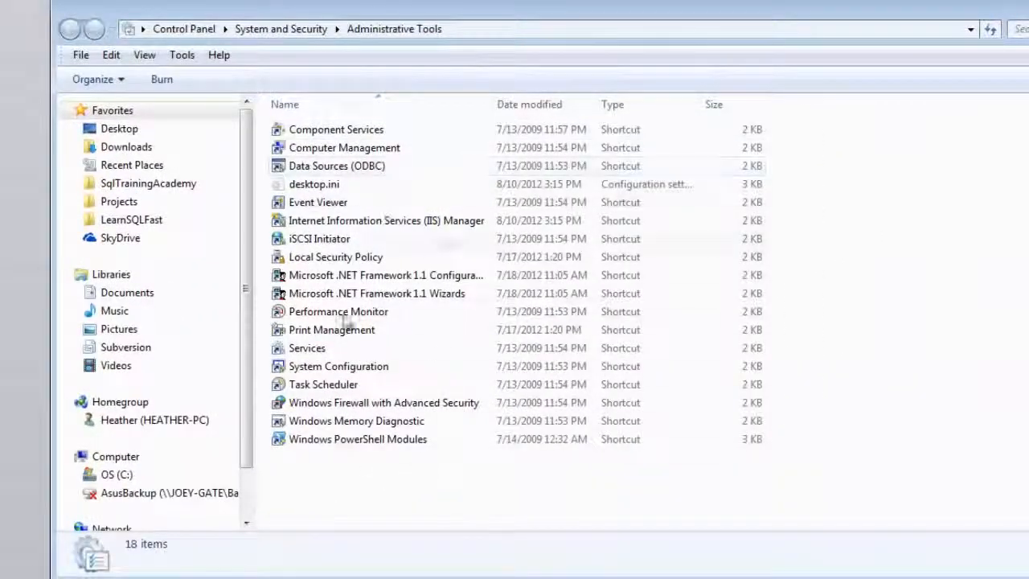
Inspect the target path in the Data Sources (ODBC) shortcut's properties, and close them without changes.
click(368, 169)
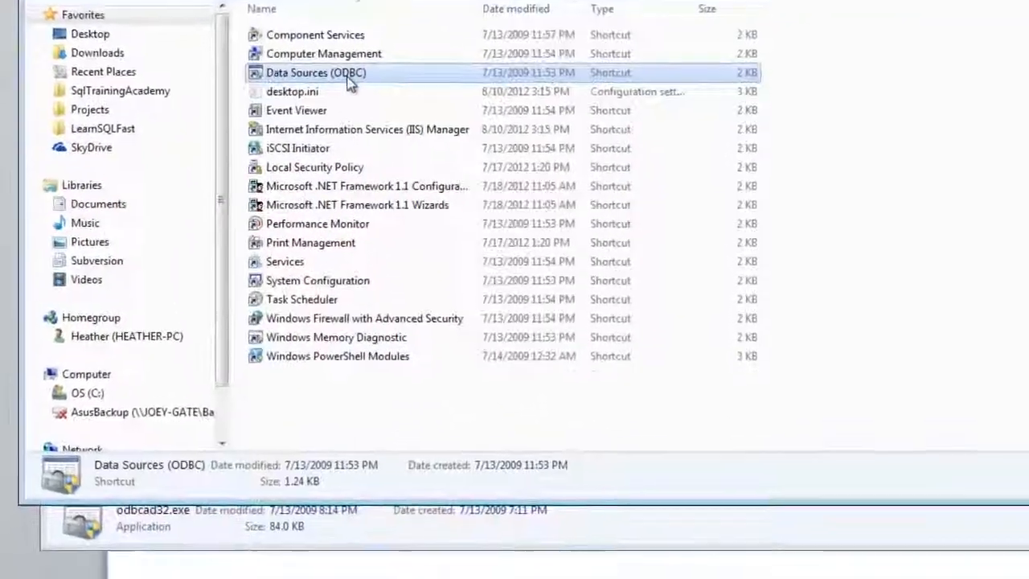
right_click(350, 85)
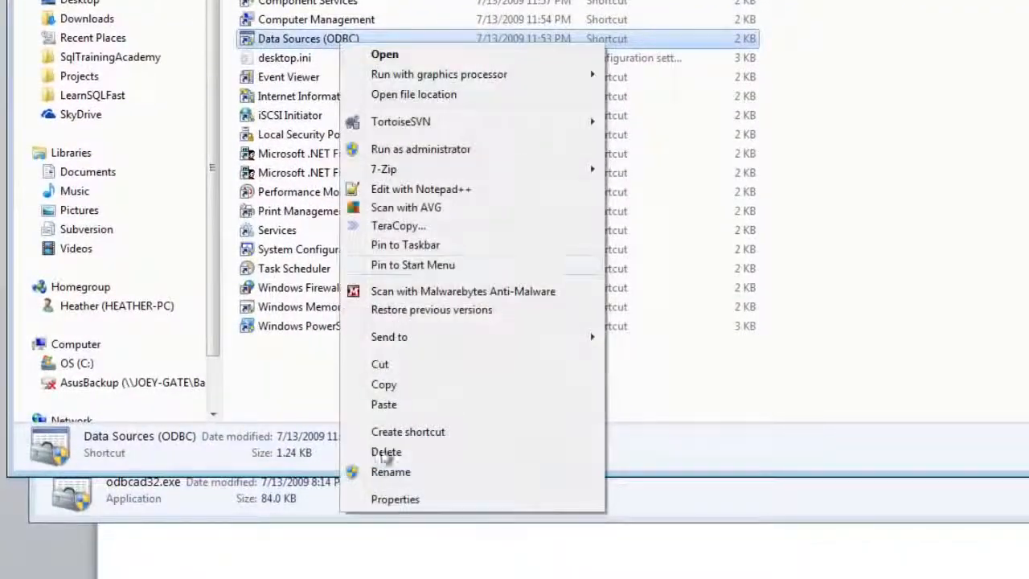
click(391, 495)
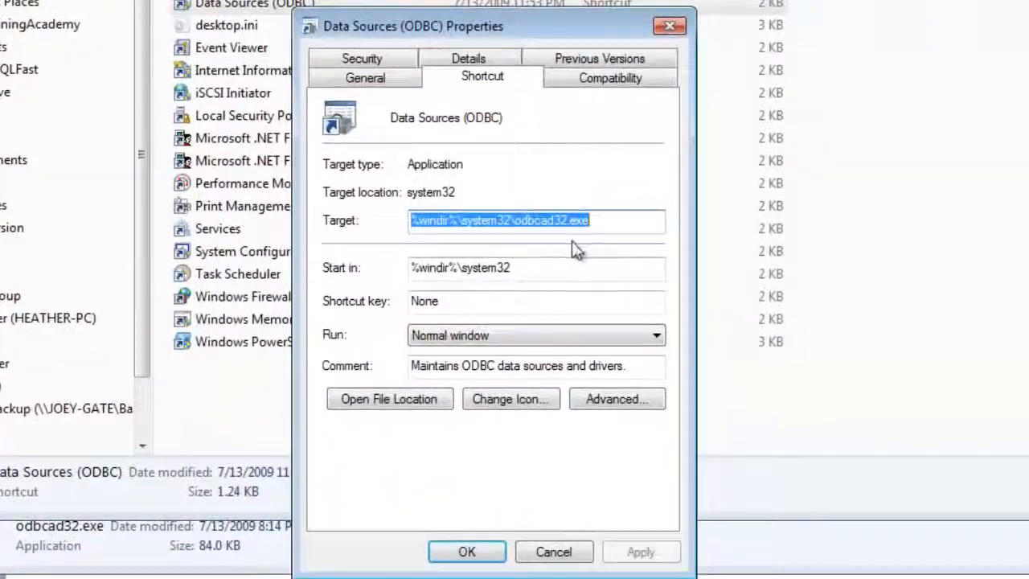
click(478, 222)
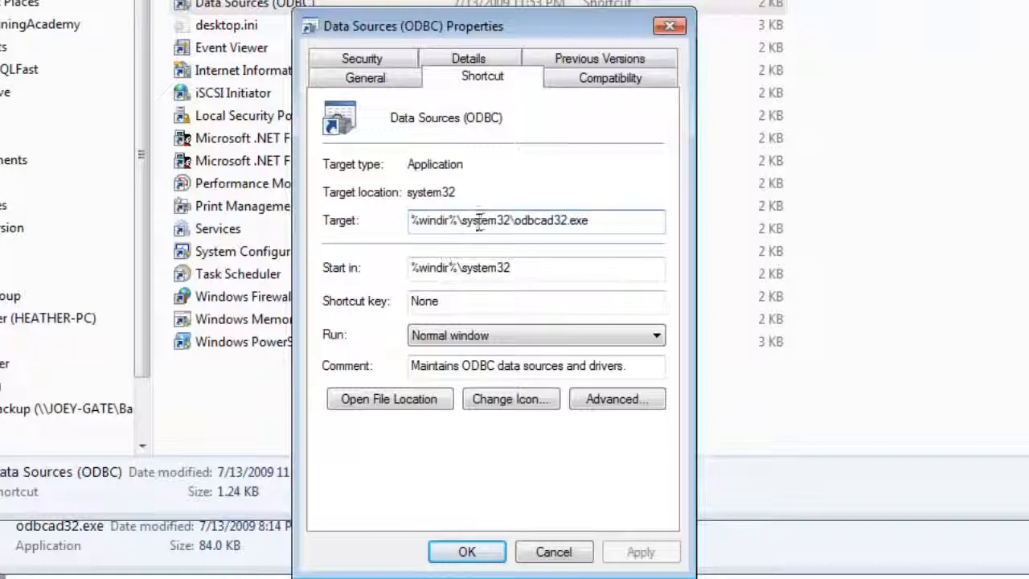
drag(597, 221, 393, 224)
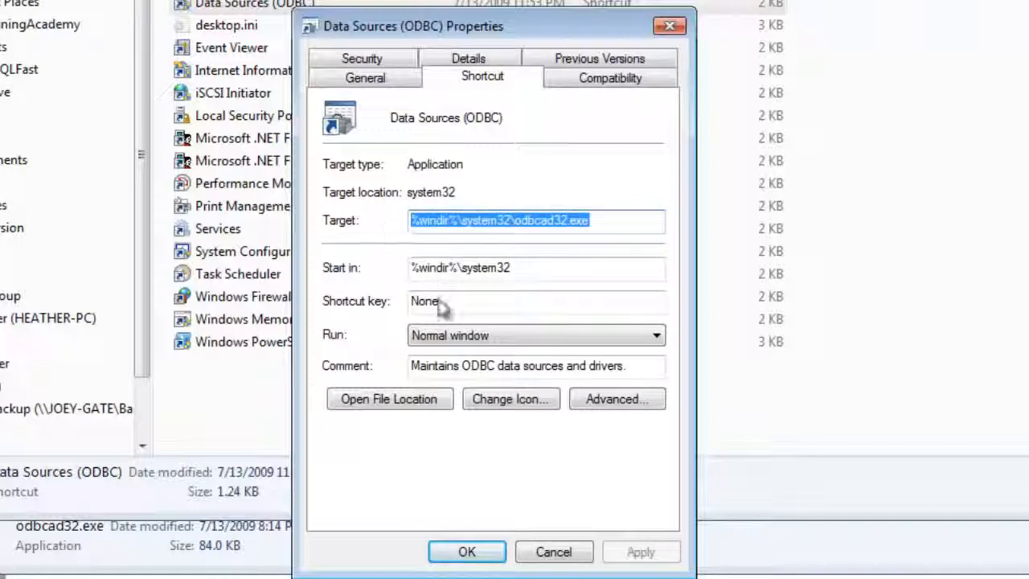
click(469, 227)
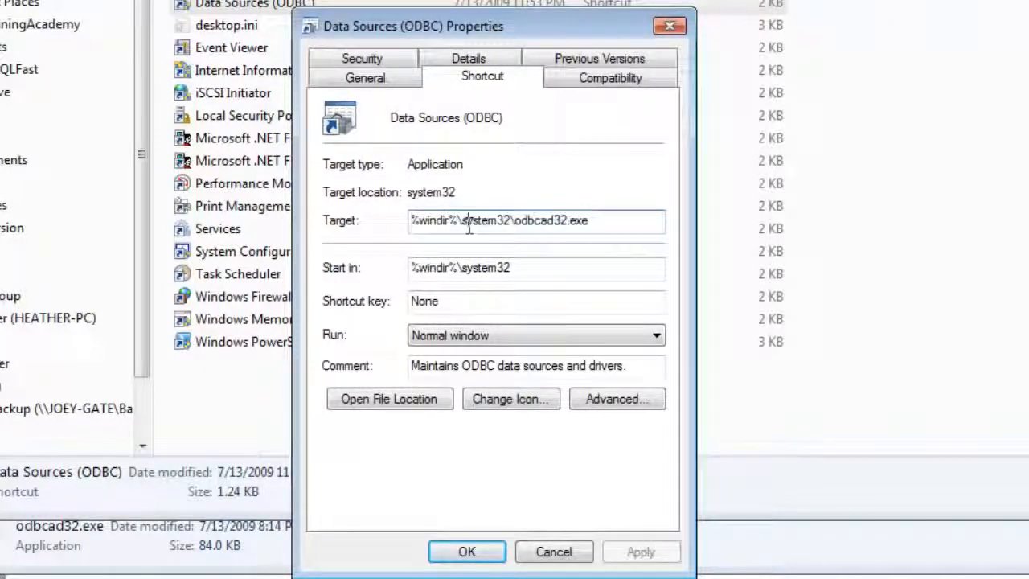
click(534, 552)
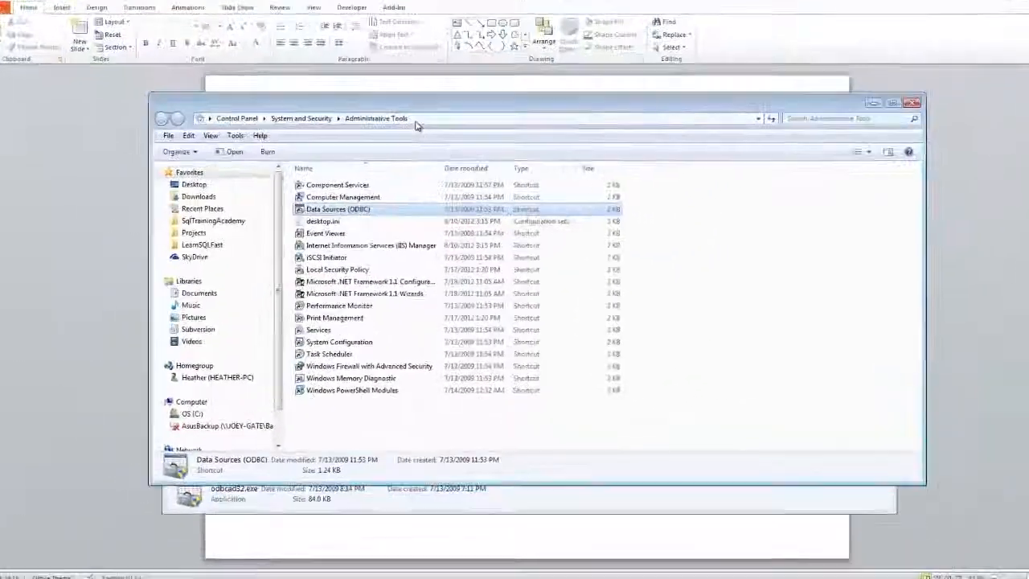
Go to the folder's full path, C:\ProgramData\Microsoft\Windows\Start Menu\Programs\Administrative Tools, and point out the Data Sources (ODBC) shortcut.
click(406, 56)
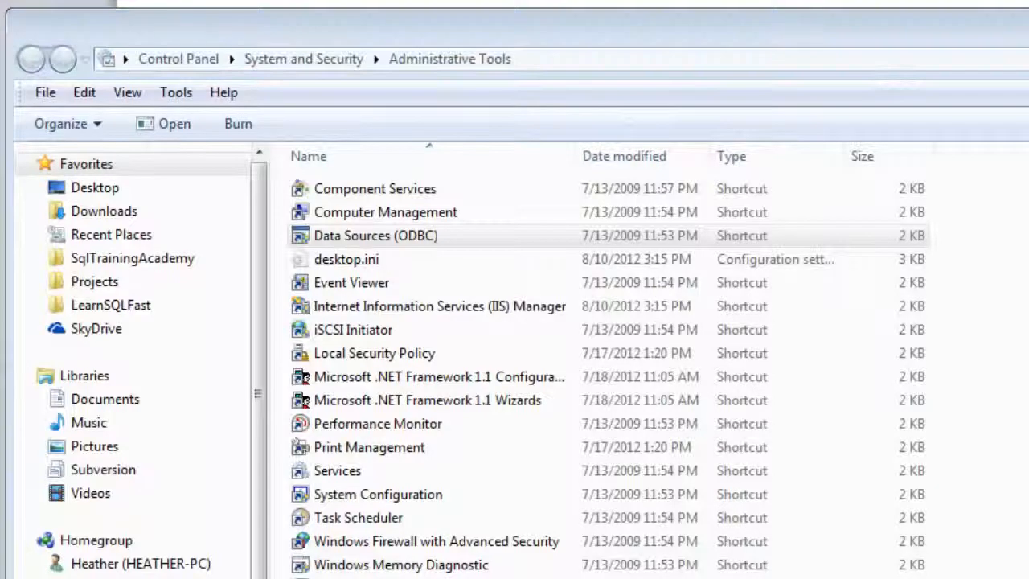
click(604, 58)
click(605, 58)
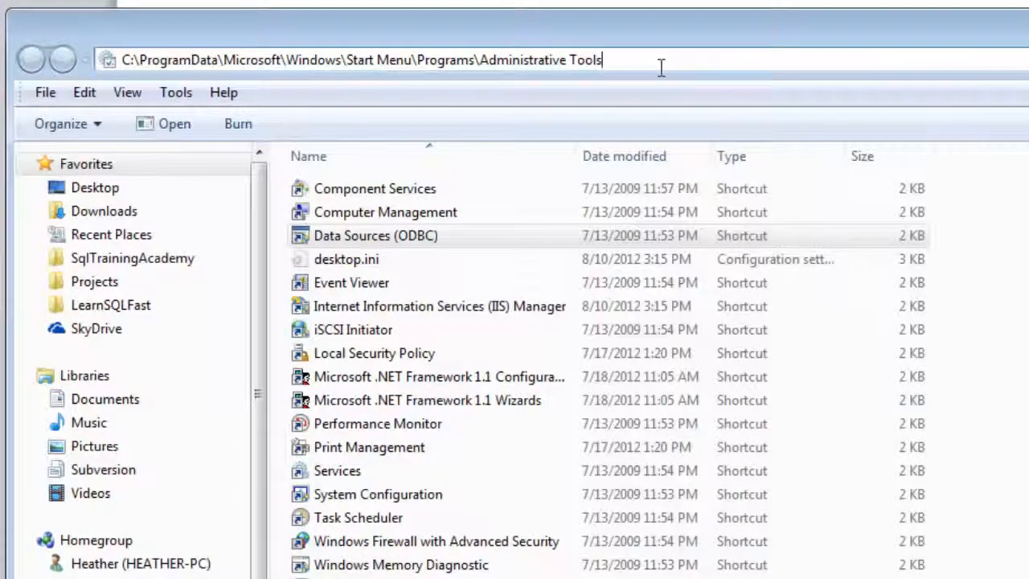
key(Return)
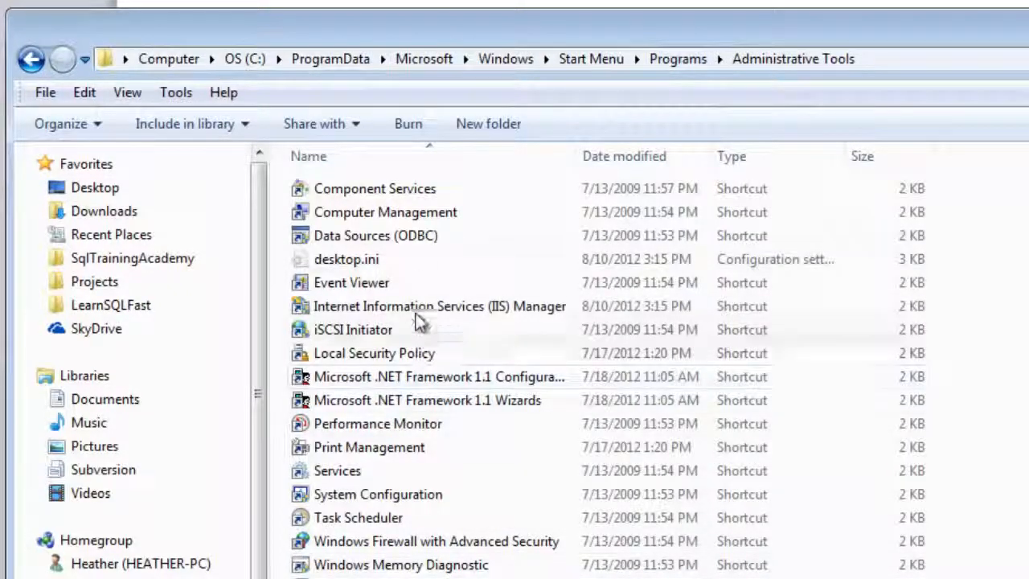
click(406, 238)
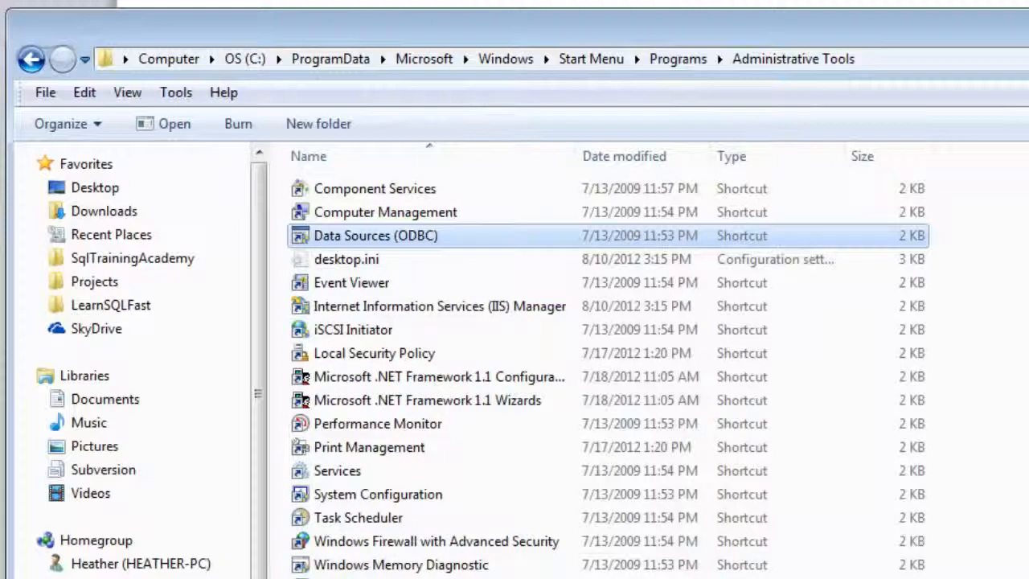
click(977, 321)
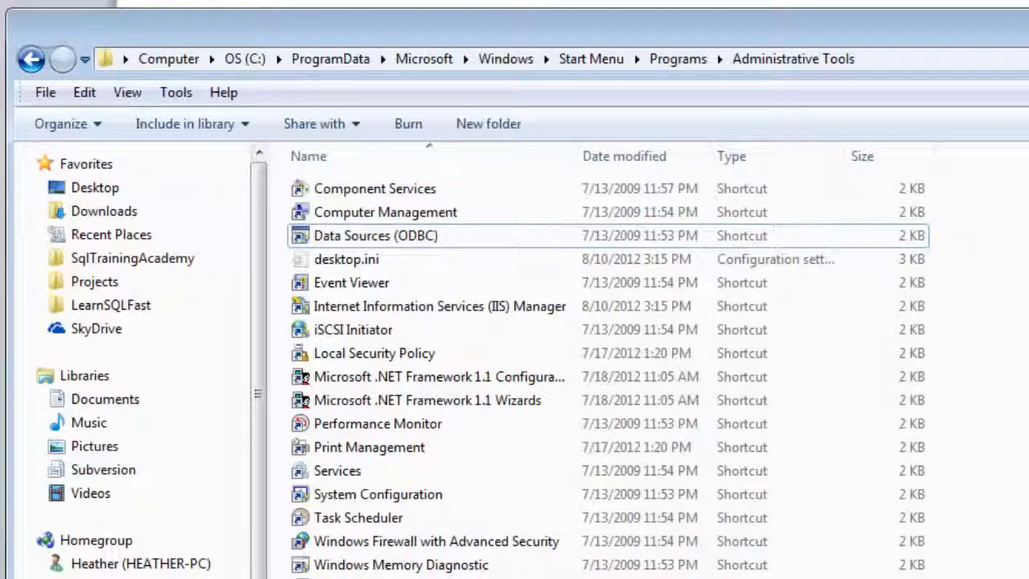
Paste a copy of the Data Sources (ODBC) shortcut into the Administrative Tools folder, granting administrator permission.
key(ctrl+v)
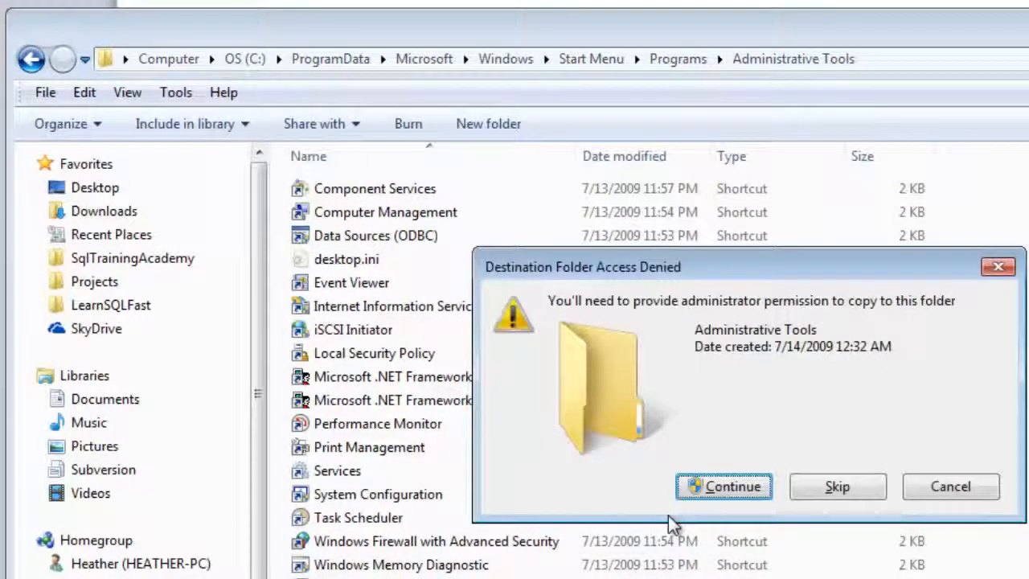
click(713, 490)
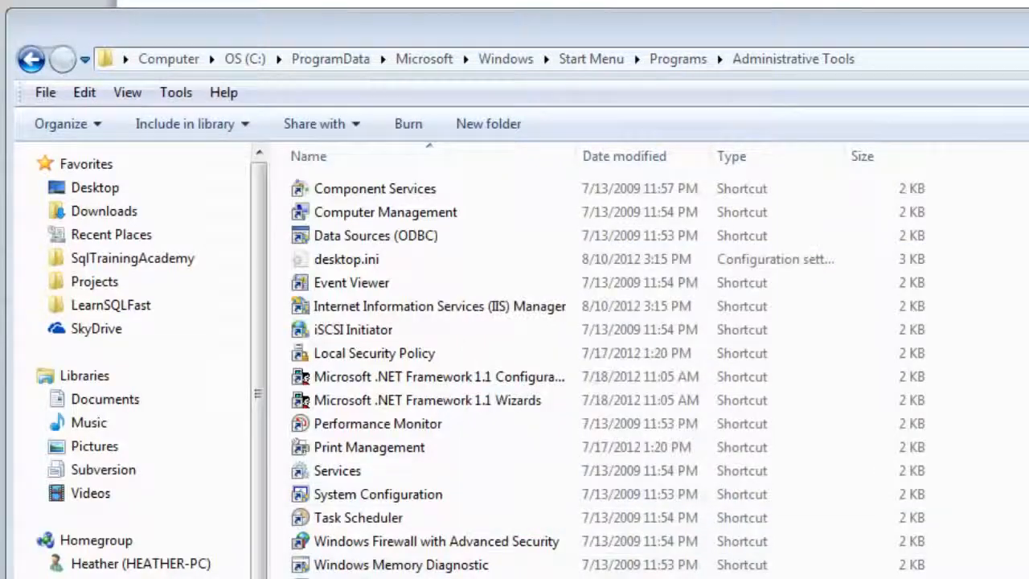
click(411, 261)
Rename the copied shortcut to "Data Sources (ODBC) - 32 Bit", granting administrator permission.
click(416, 240)
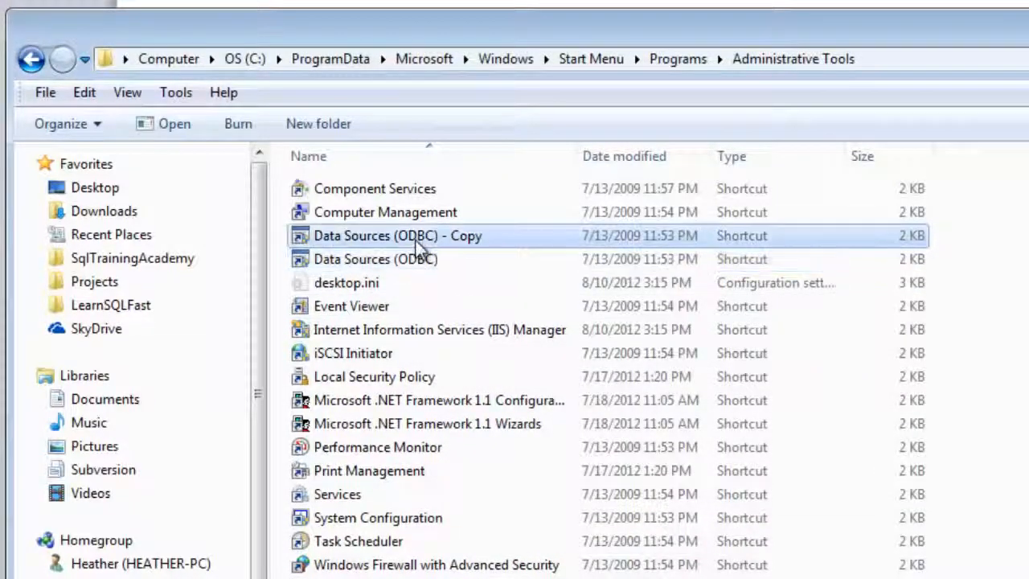
key(F2)
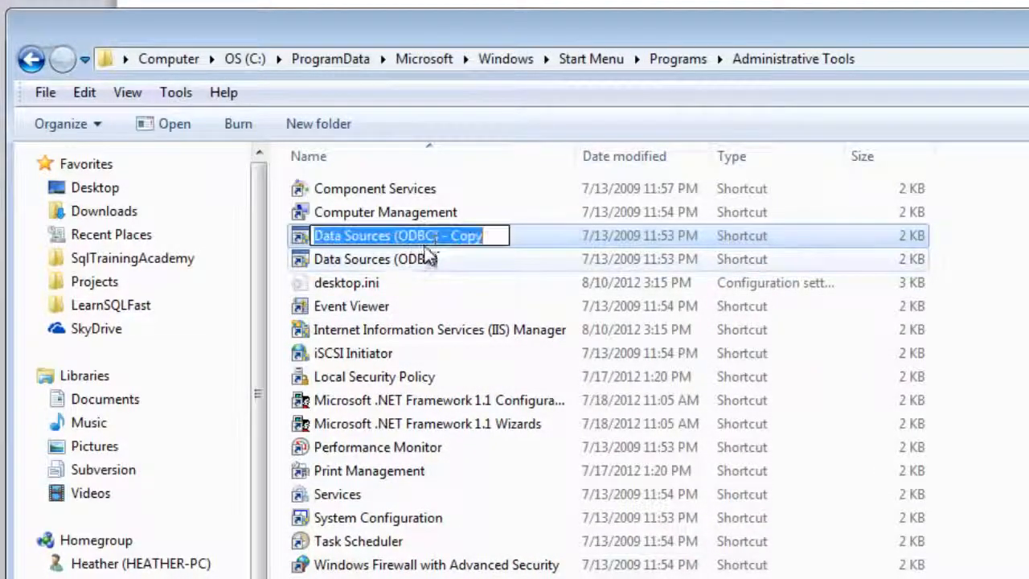
click(485, 236)
key(BackSpace)
key(BackSpace)
key(BackSpace)
key(BackSpace)
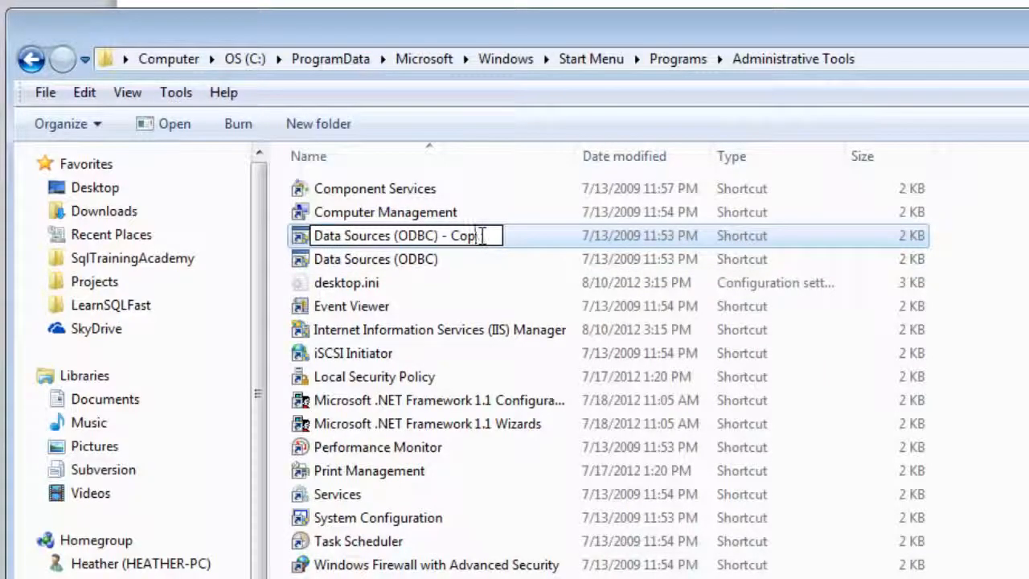
text(32)
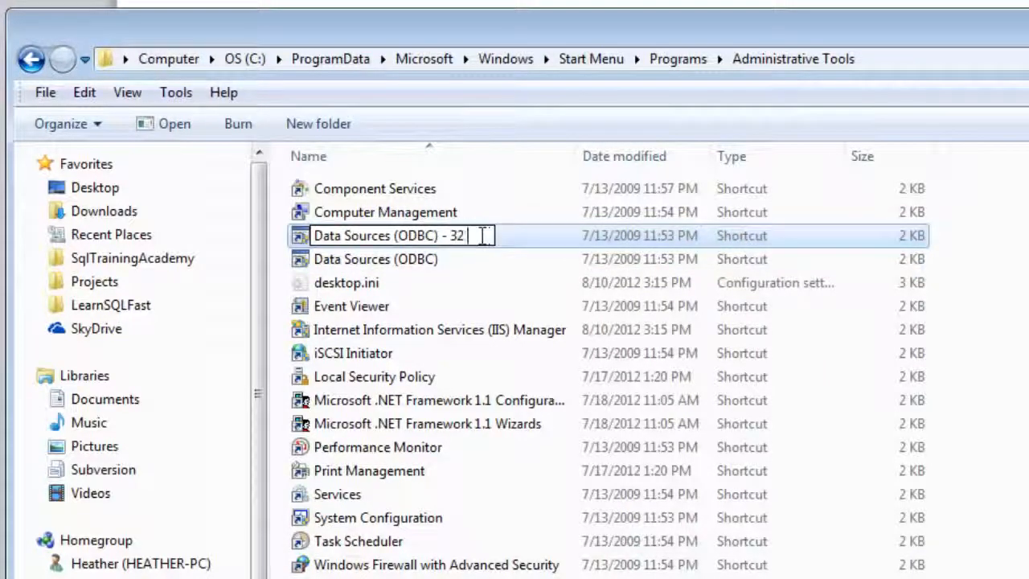
text( Bit)
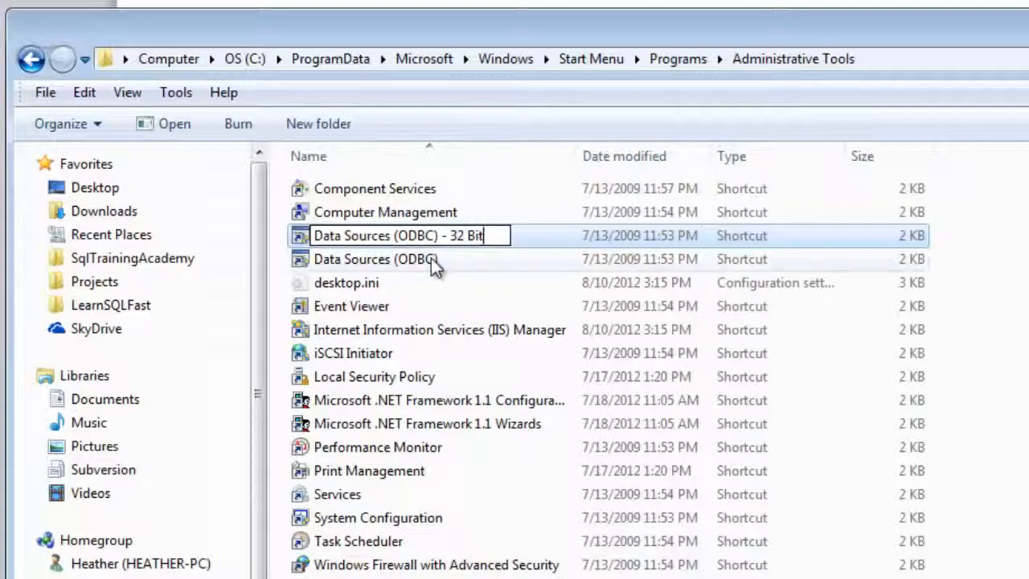
key(Return)
click(733, 487)
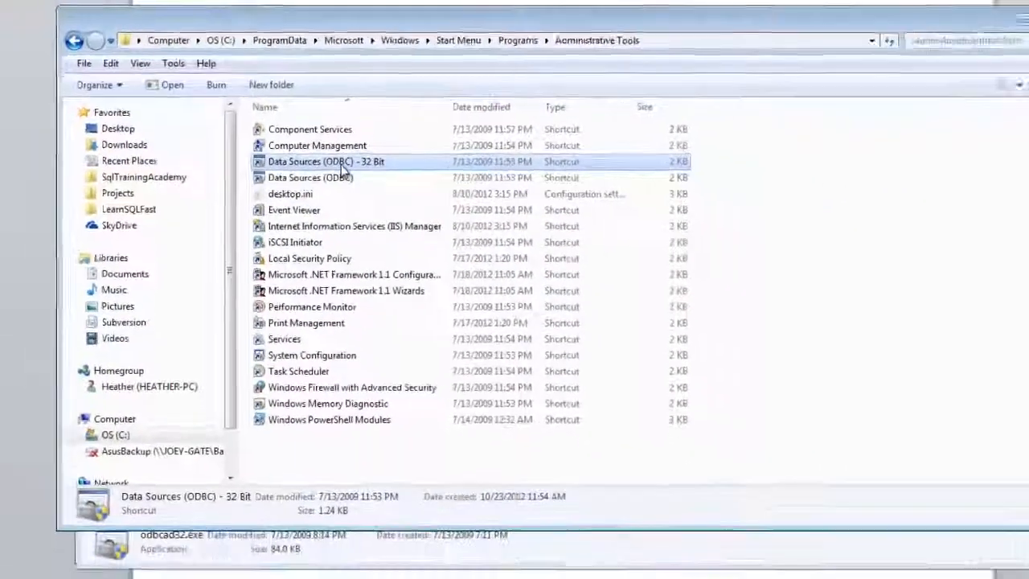
Open the properties of the Data Sources (ODBC) - 32 Bit shortcut to its target and start folder settings.
right_click(419, 239)
click(379, 532)
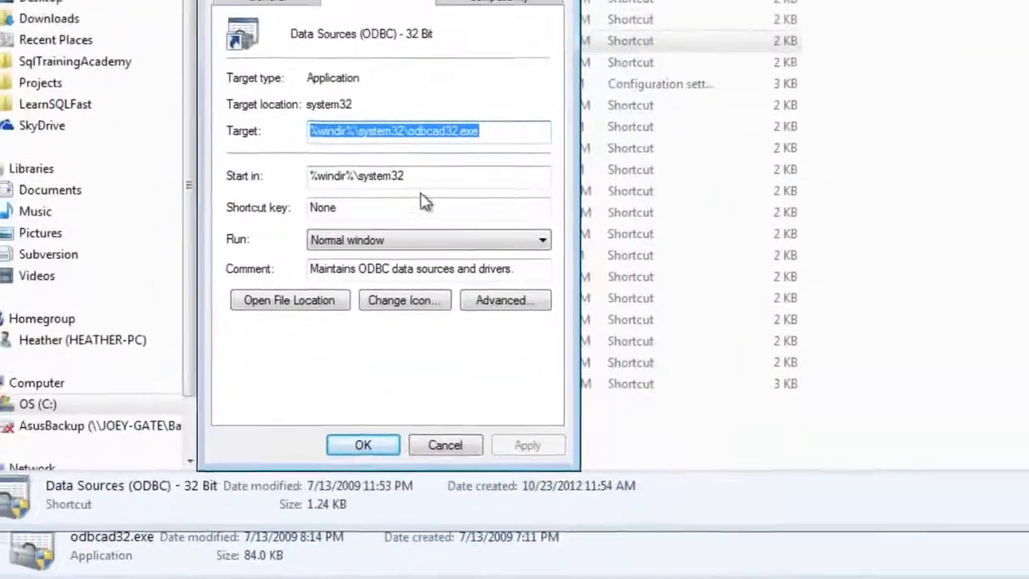
click(527, 267)
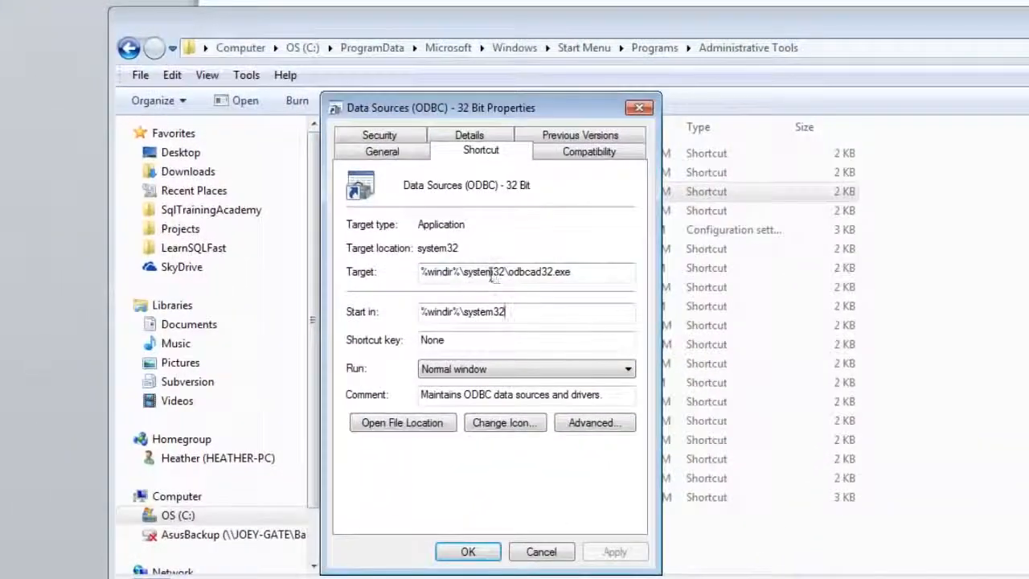
Check the exact spelling of the SysWOW64 folder in the other Explorer window's path, and return to the shortcut's properties.
click(402, 422)
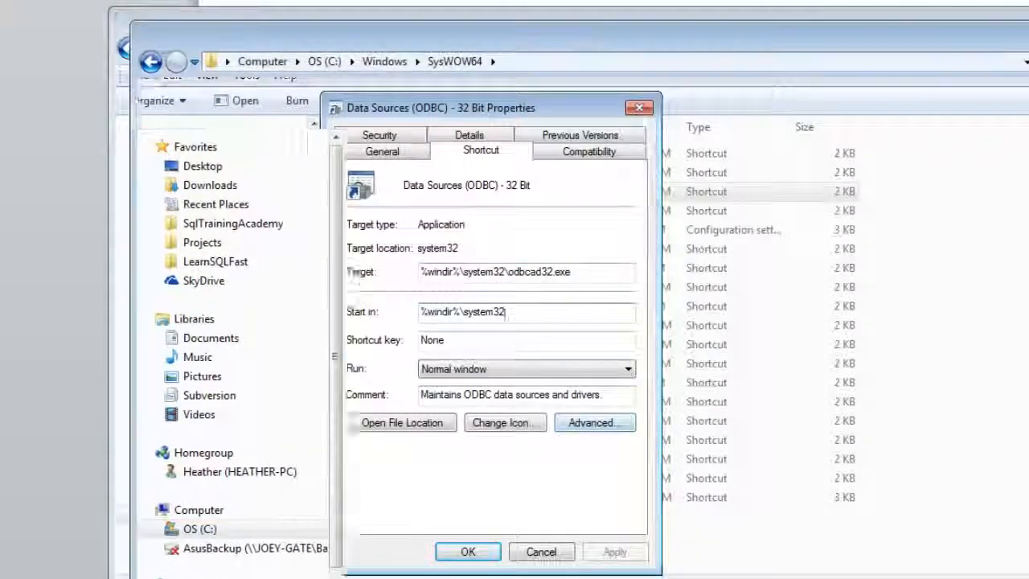
click(525, 64)
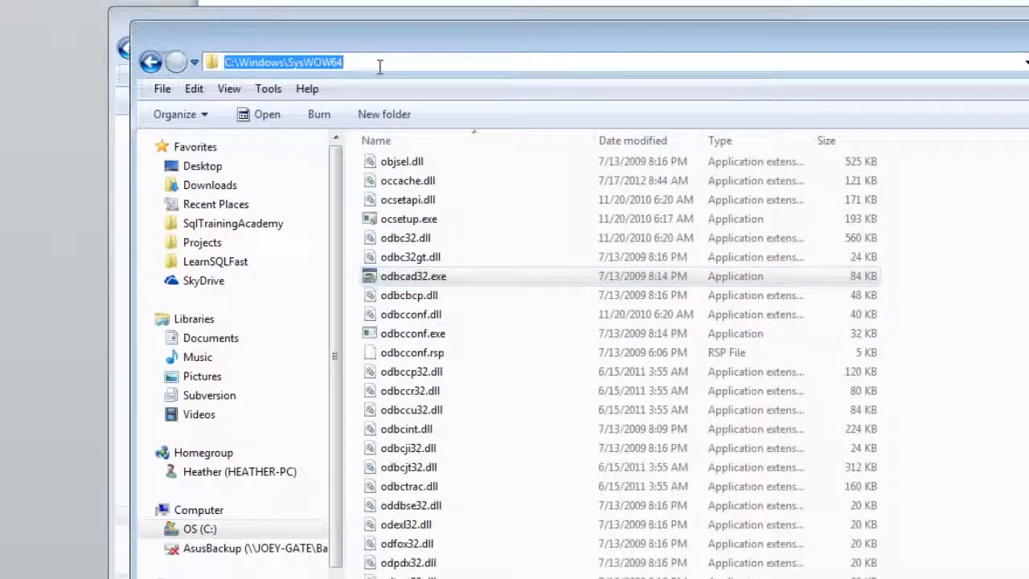
drag(283, 62, 466, 63)
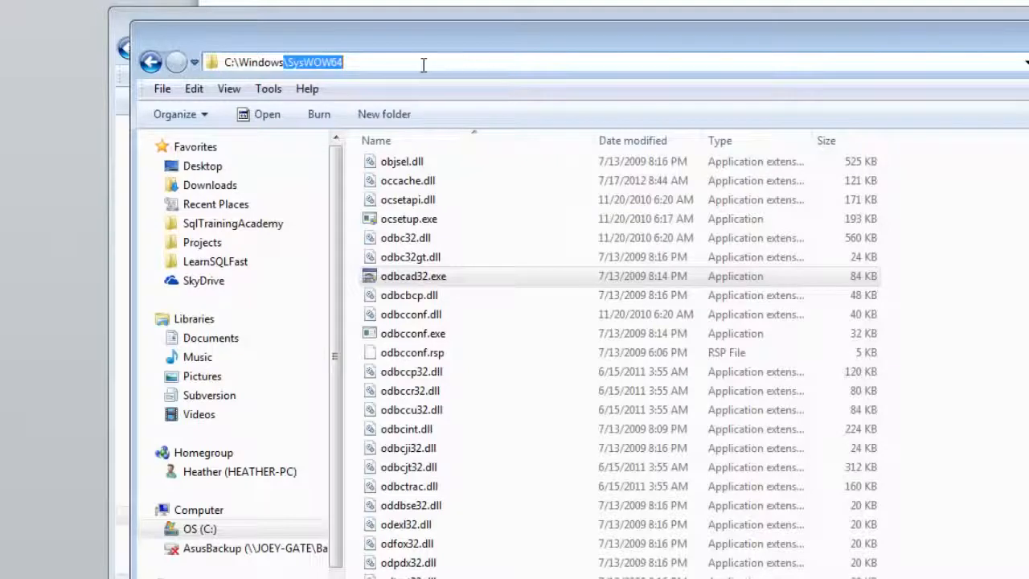
drag(354, 63, 296, 64)
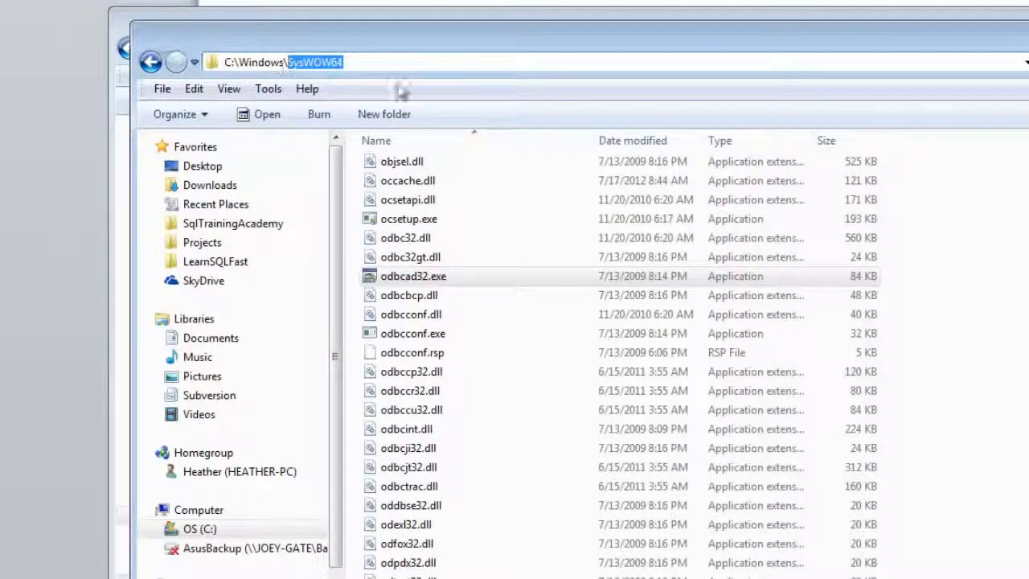
key(alt+Tab)
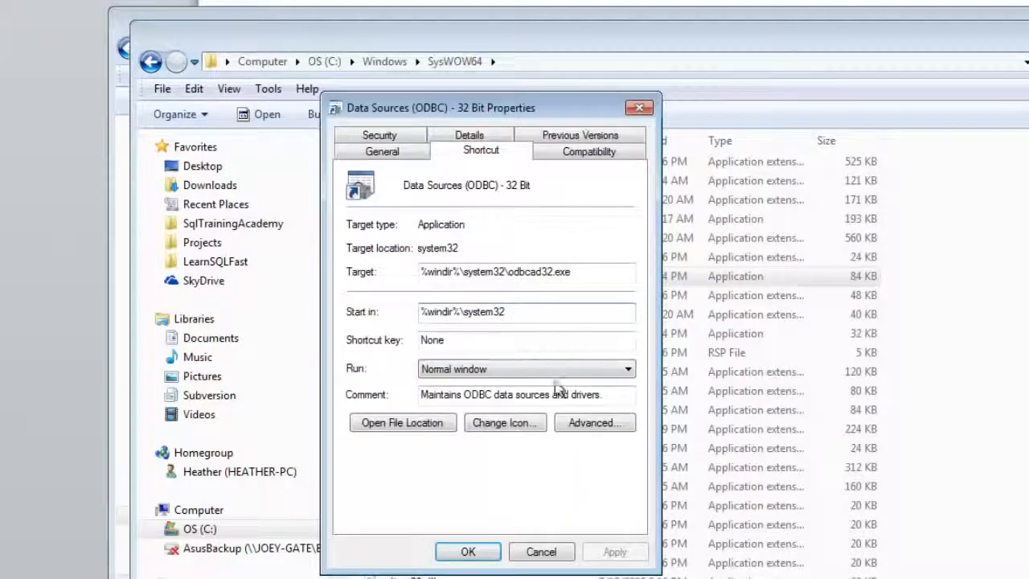
Set the 32 Bit shortcut's target to %windir%\SysWOW64\odbcad32.exe.
click(504, 273)
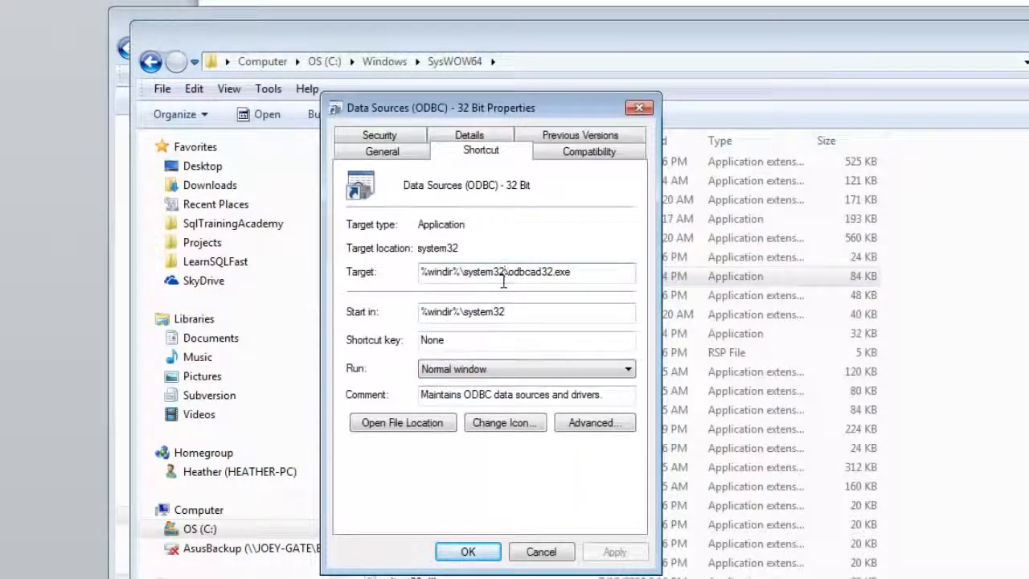
key(BackSpace)
key(BackSpace)
key(BackSpace)
key(BackSpace)
key(BackSpace)
key(BackSpace)
key(BackSpace)
key(BackSpace)
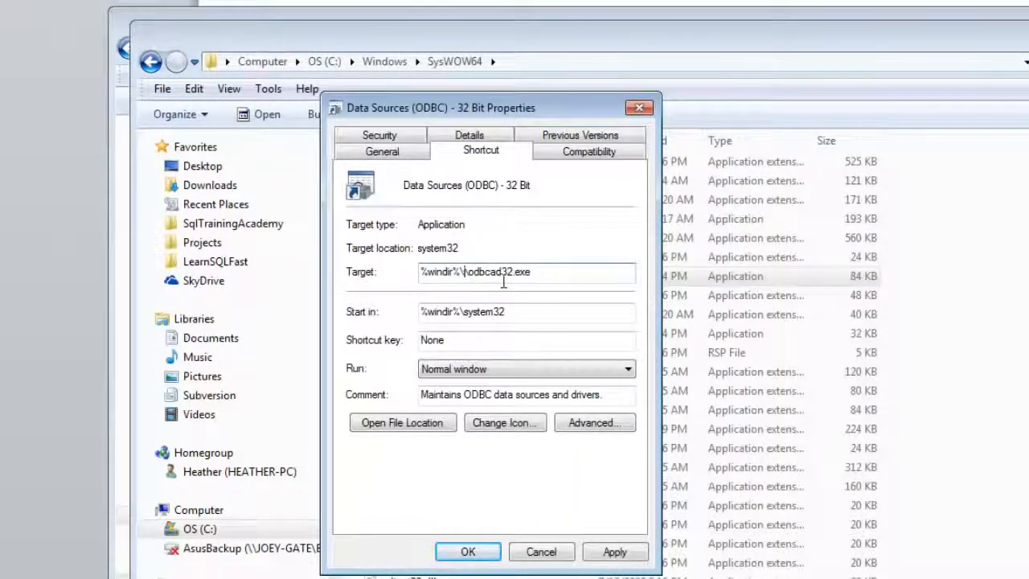
text(SysWOW64)
Set the 32 Bit shortcut's start-in folder to %windir%\SysWOW64.
click(509, 314)
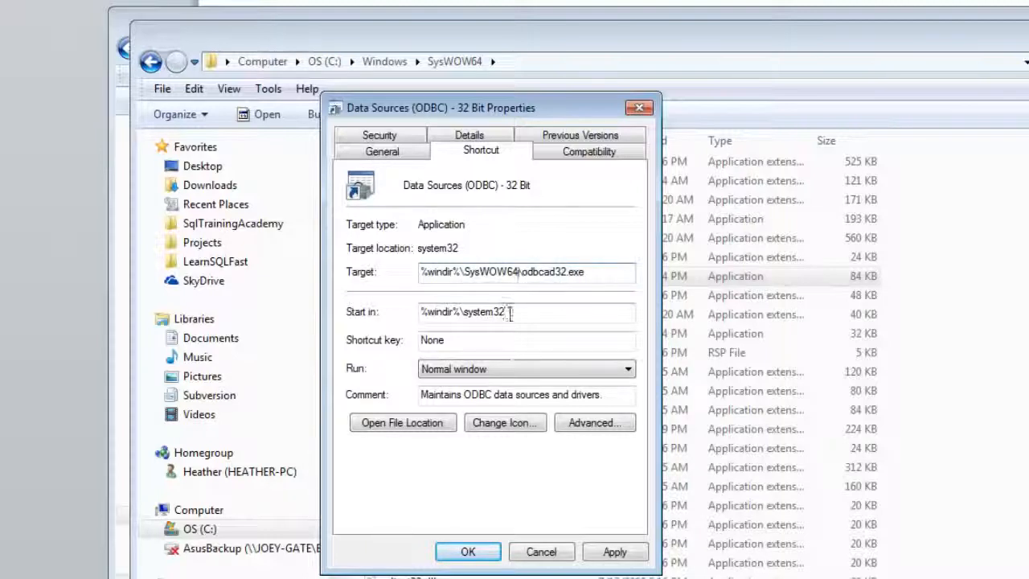
key(BackSpace)
key(BackSpace)
key(BackSpace)
key(BackSpace)
key(BackSpace)
key(BackSpace)
key(BackSpace)
key(BackSpace)
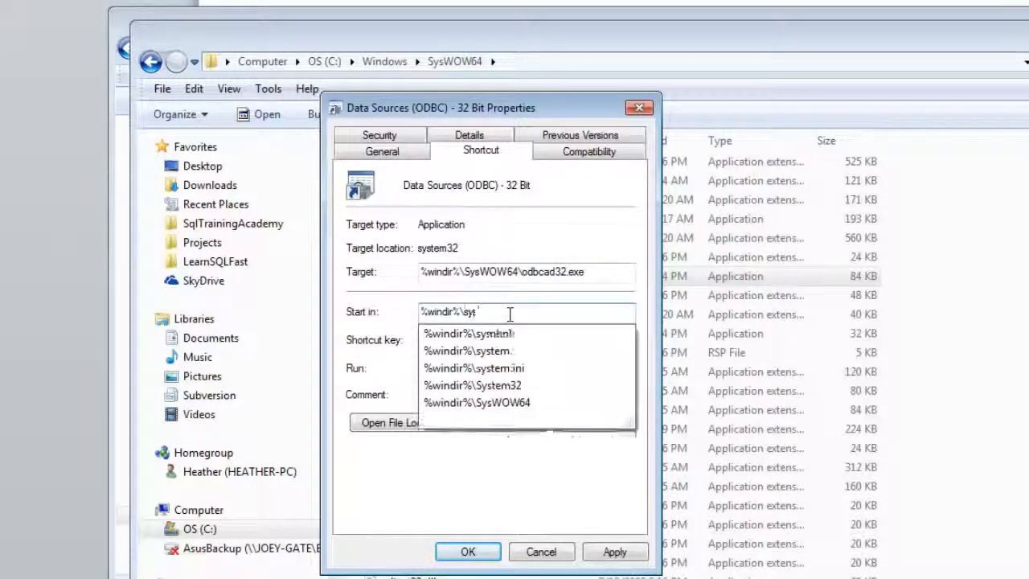
text(SysWOW64)
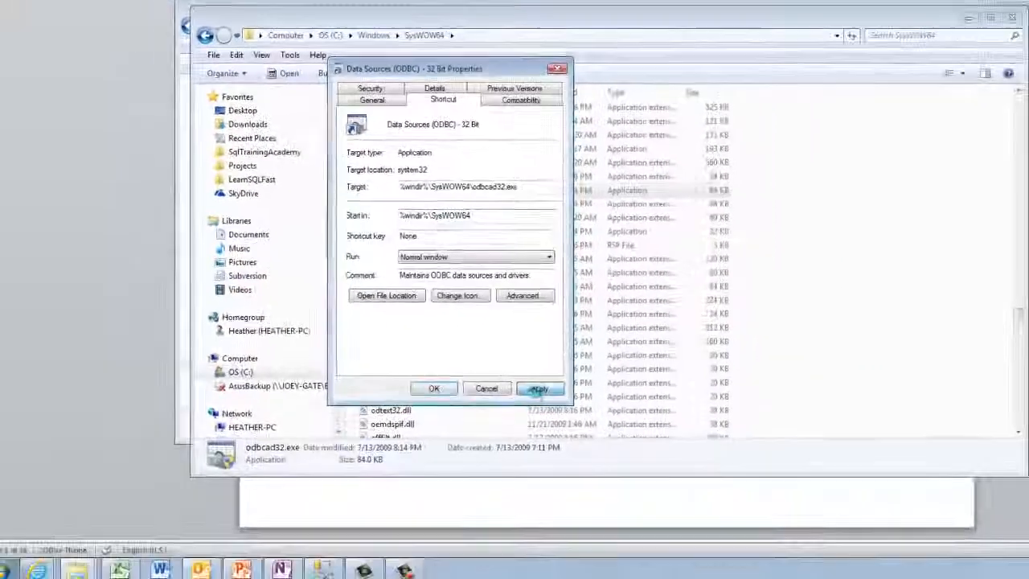
Apply the shortcut changes with administrator permission and close its properties.
click(538, 389)
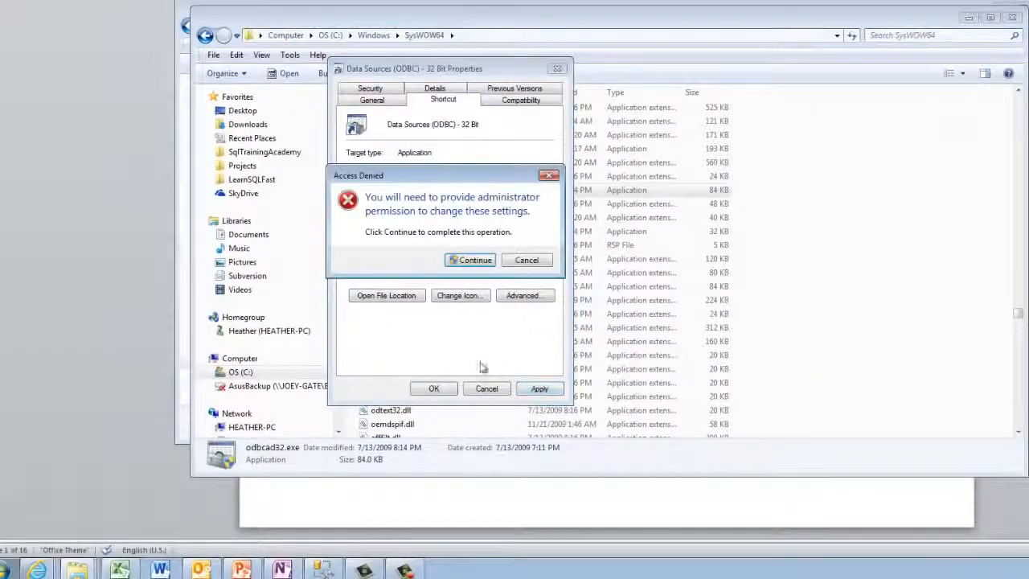
click(473, 260)
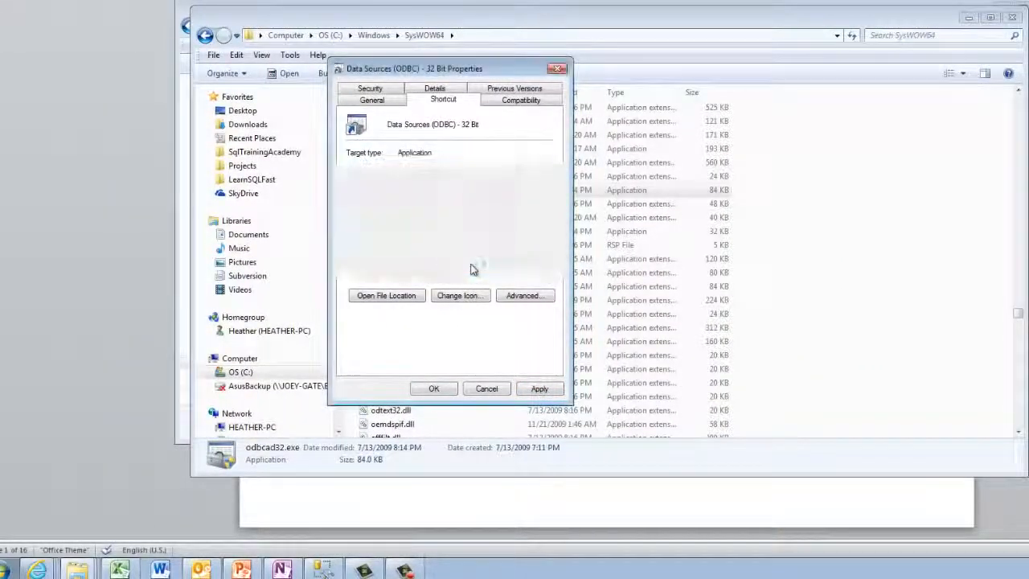
click(433, 388)
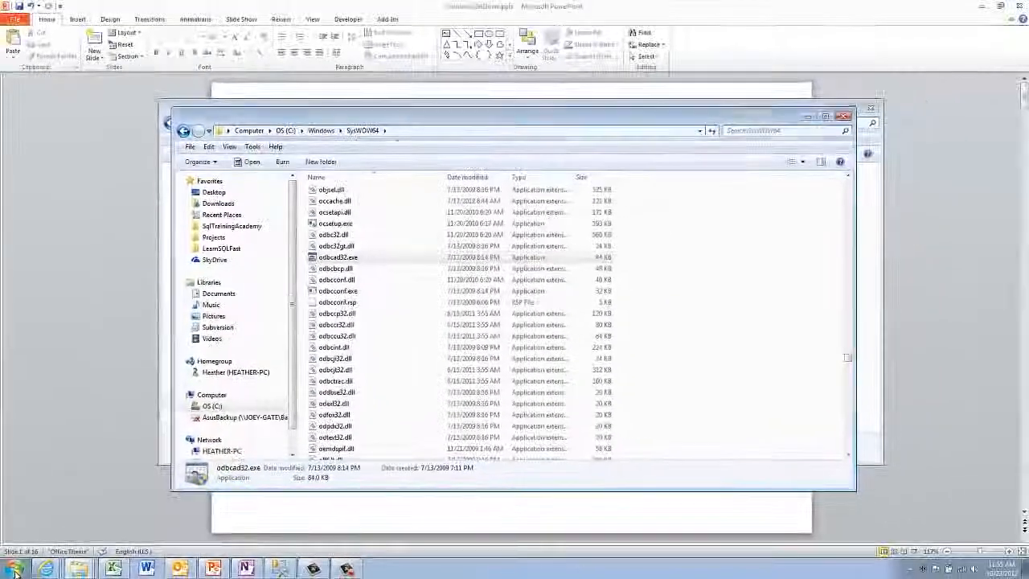
Launch Data Sources (ODBC) - 32 Bit from Administrative Tools in the Start menu to test the new shortcut.
click(15, 572)
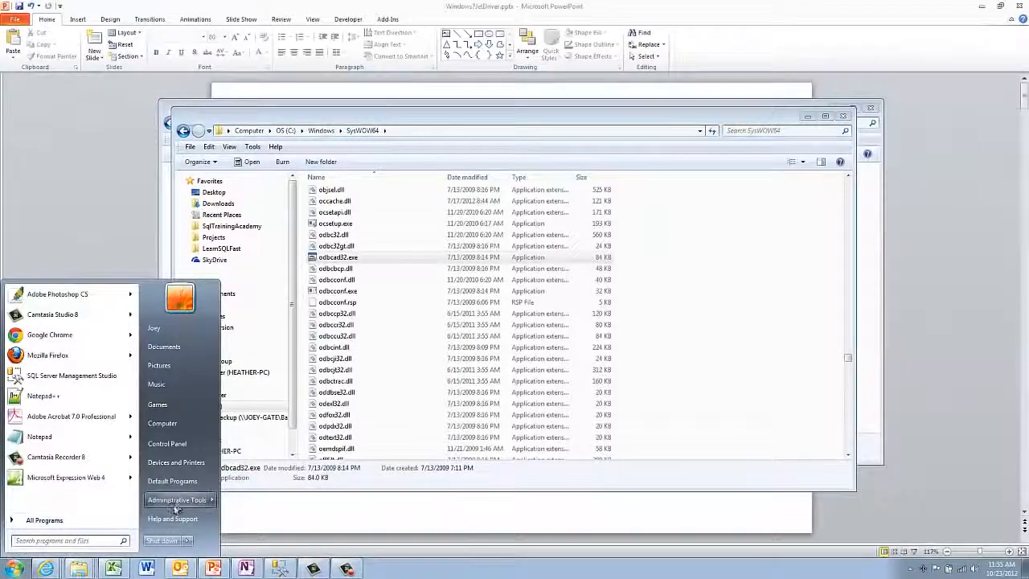
mouse_move(178, 502)
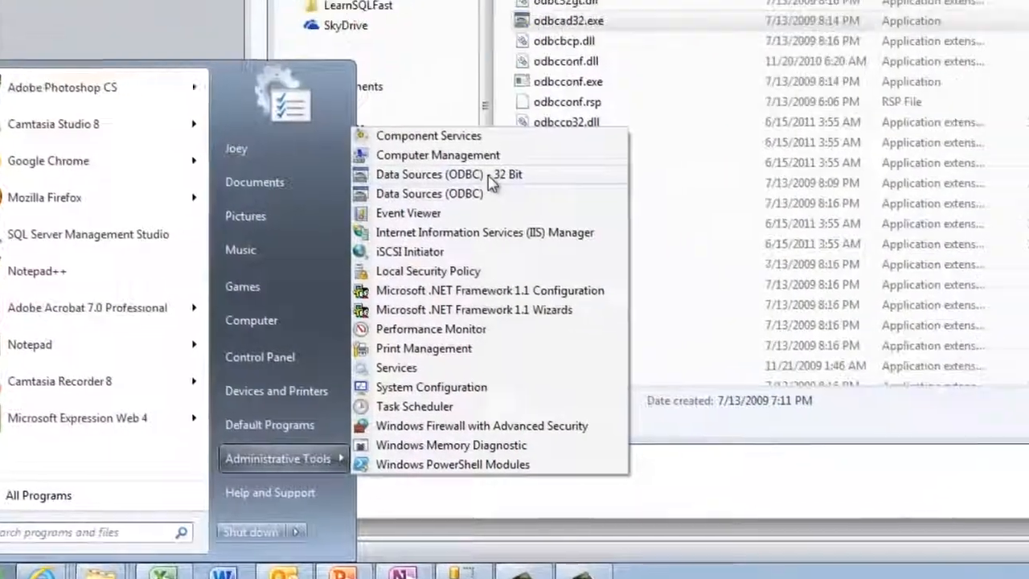
click(439, 196)
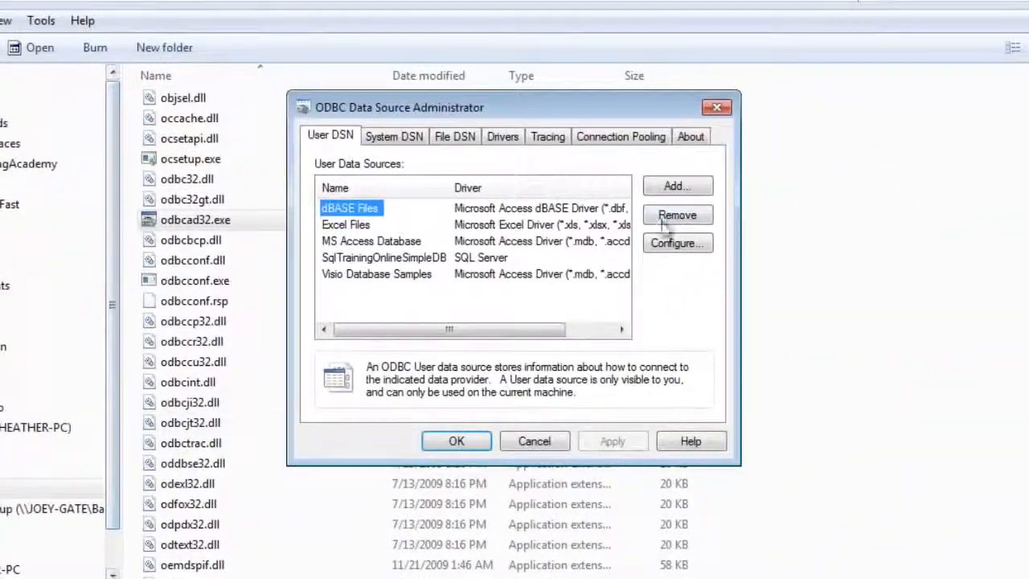
View the drivers offered for a new user data source, and close the ODBC administrator without adding one.
click(843, 97)
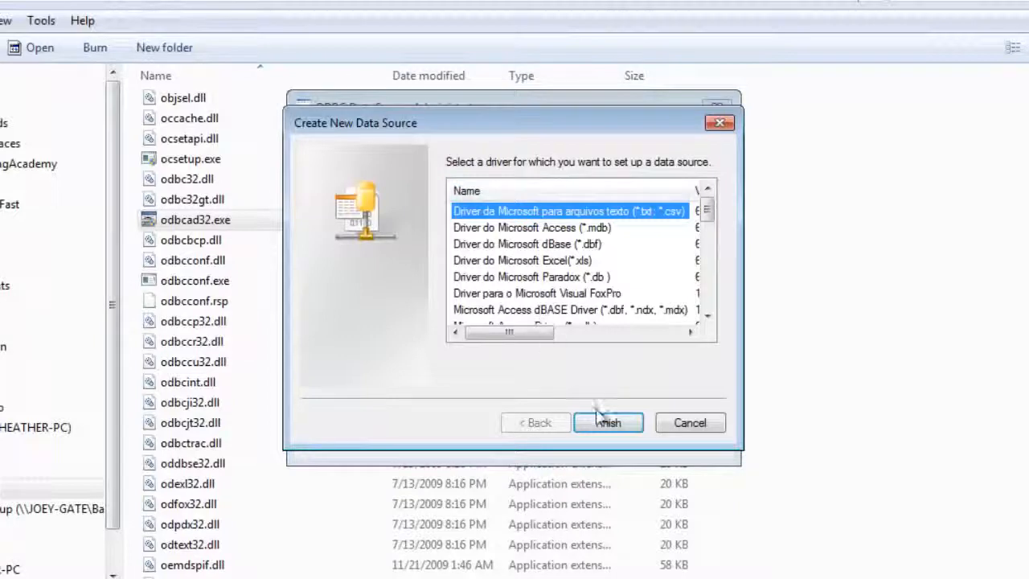
click(685, 423)
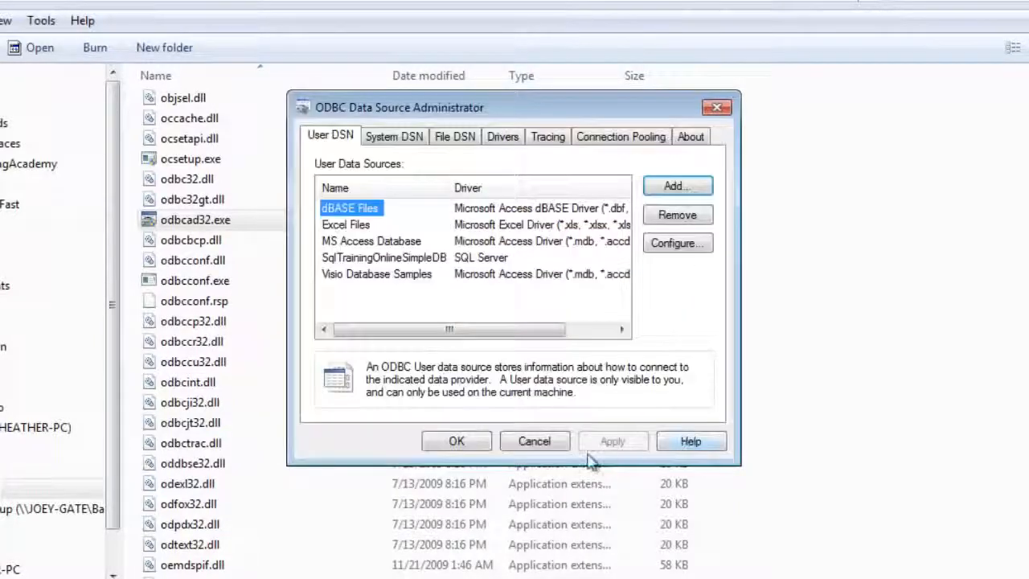
click(544, 447)
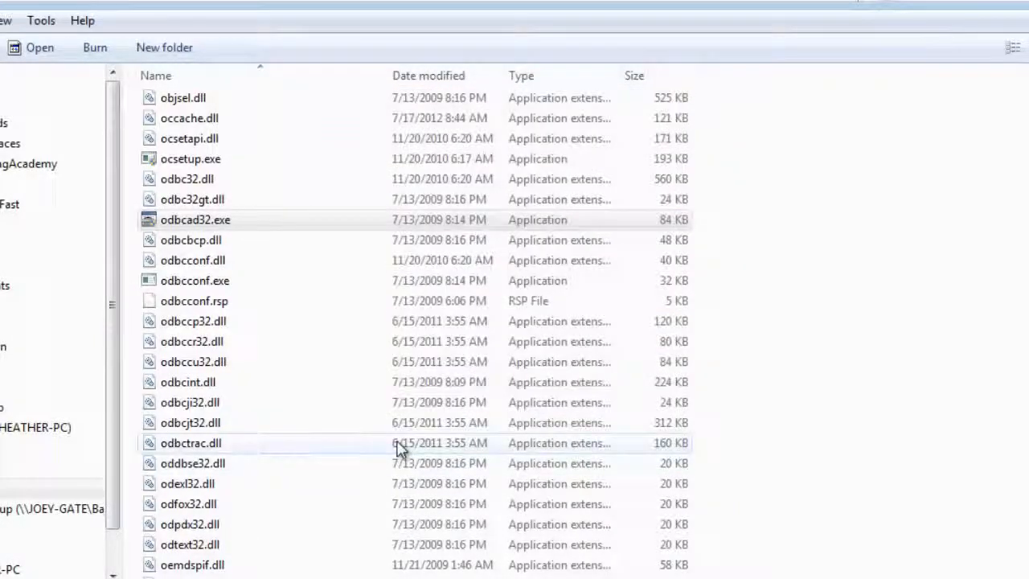